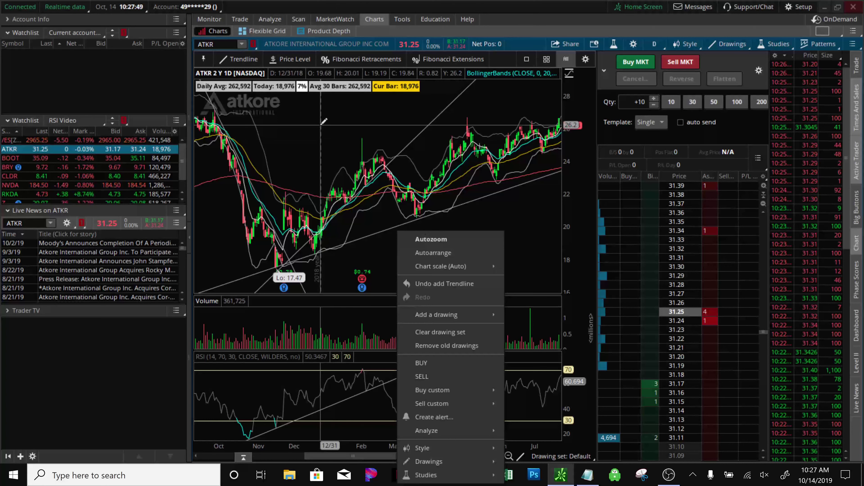
left_click(344, 139)
right_click(344, 146)
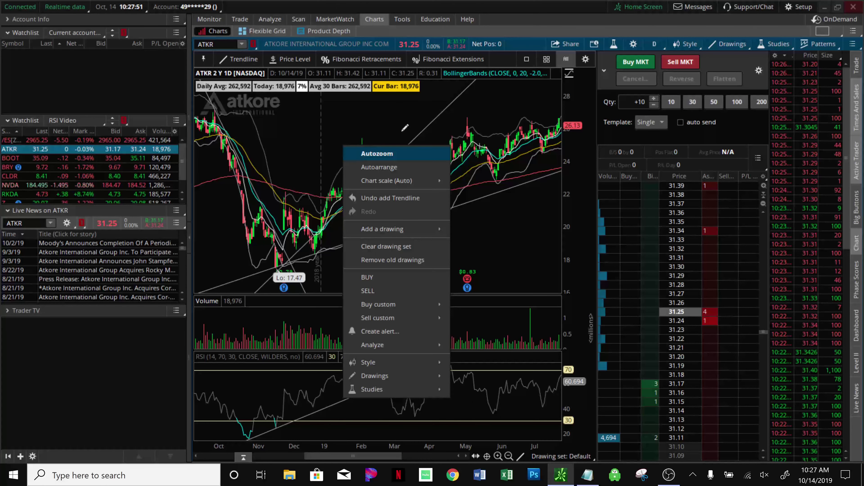
left_click(535, 15)
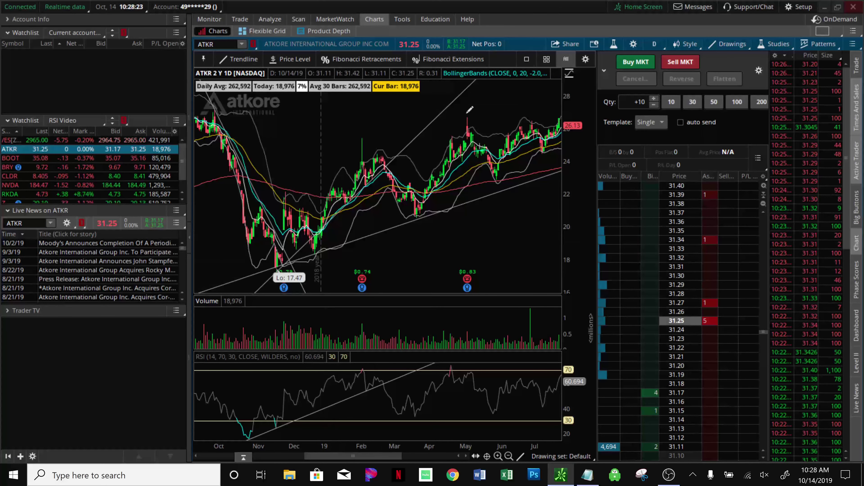
Step: Find the RSI study in the studies and strategies editor and apply the chart's current study setup
left_click(618, 43)
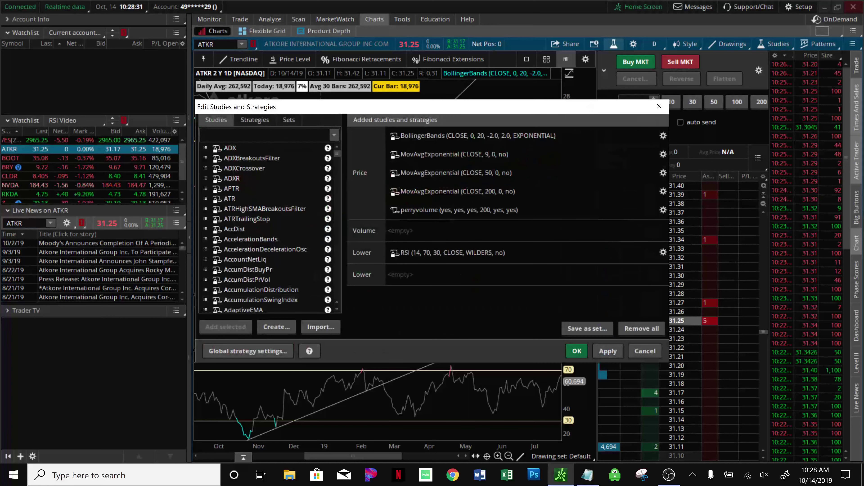
type("rsi")
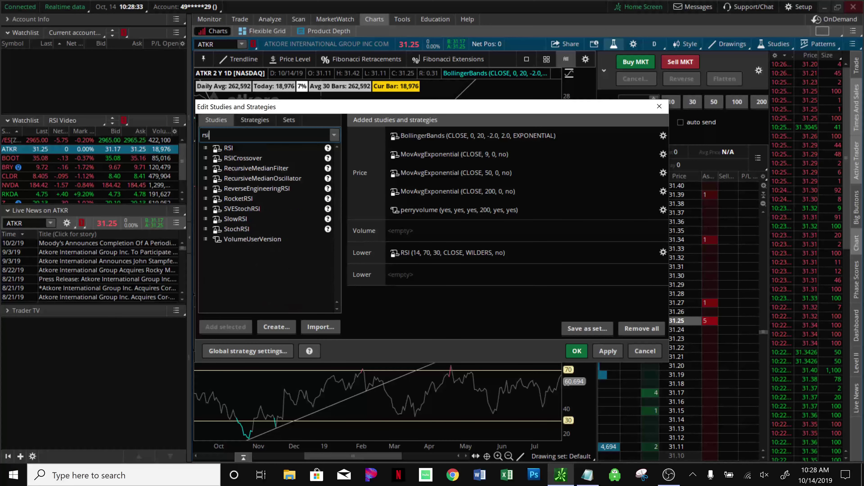
left_click(237, 150)
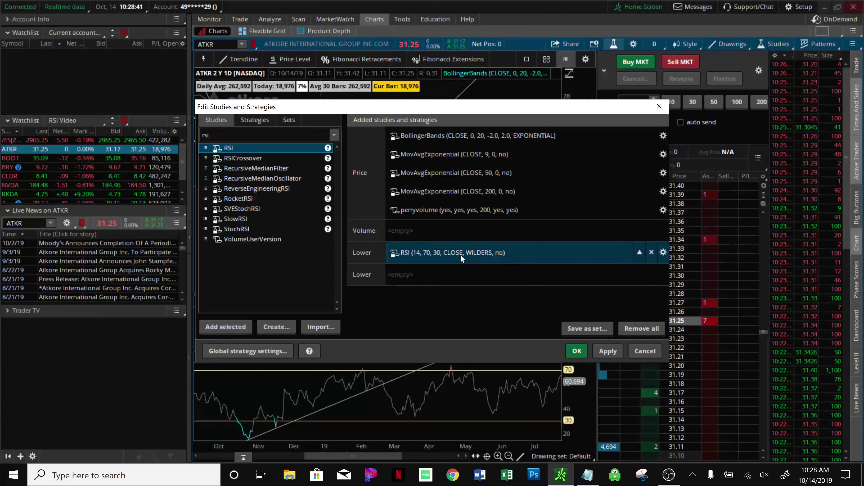
left_click(606, 352)
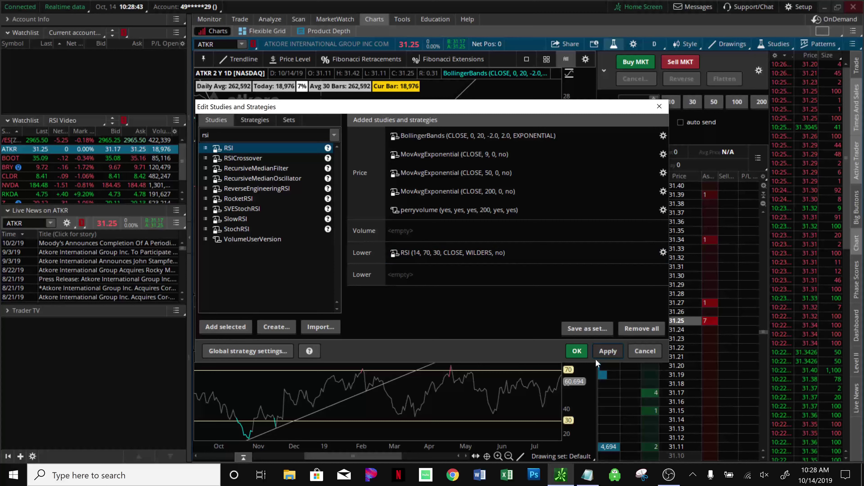
left_click(576, 352)
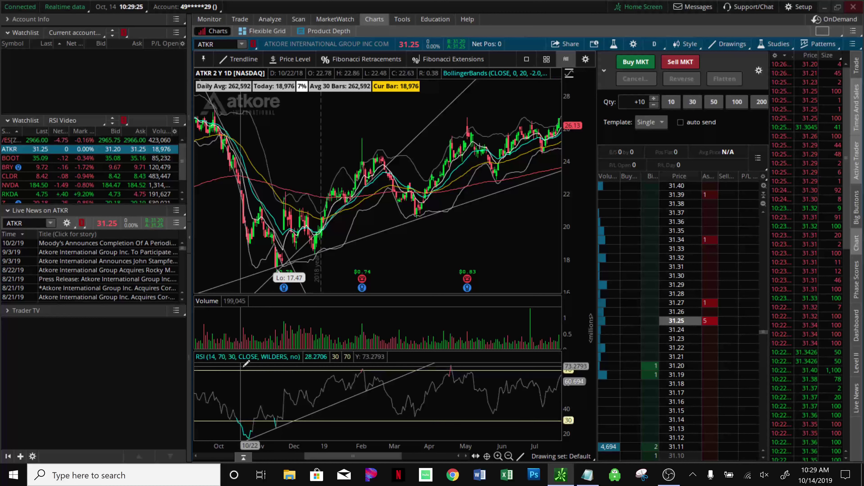
left_click(249, 440)
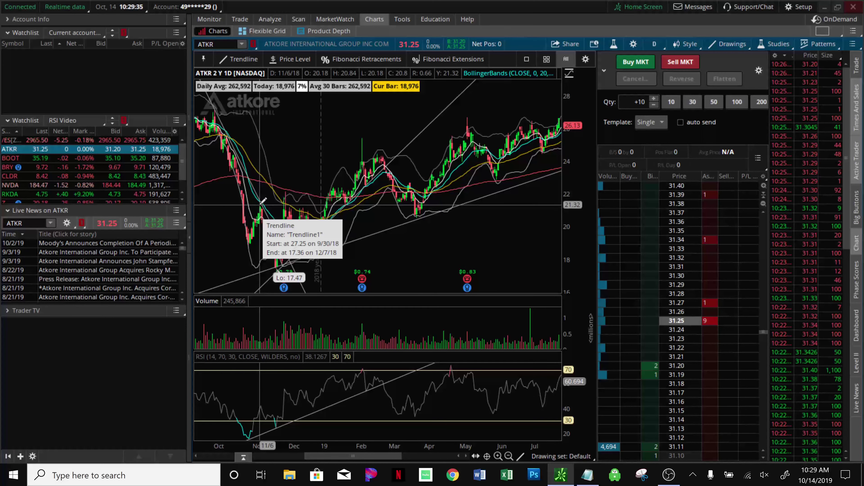
left_click_drag(262, 201, 318, 281)
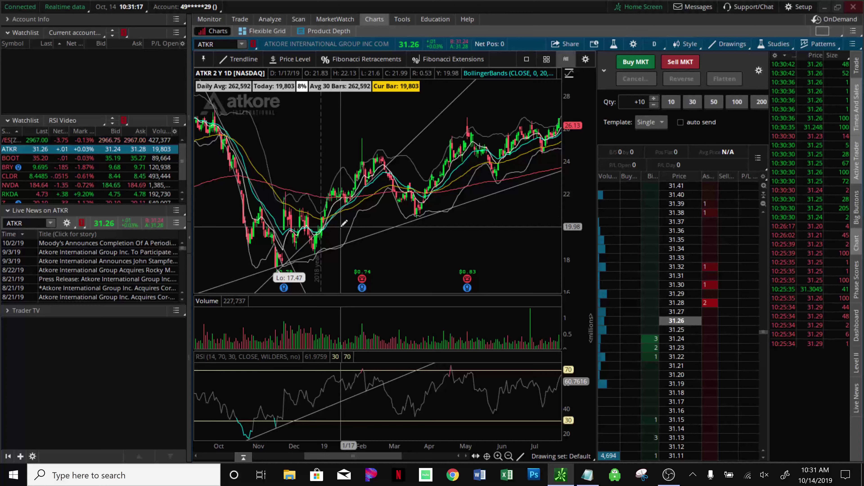
right_click(283, 135)
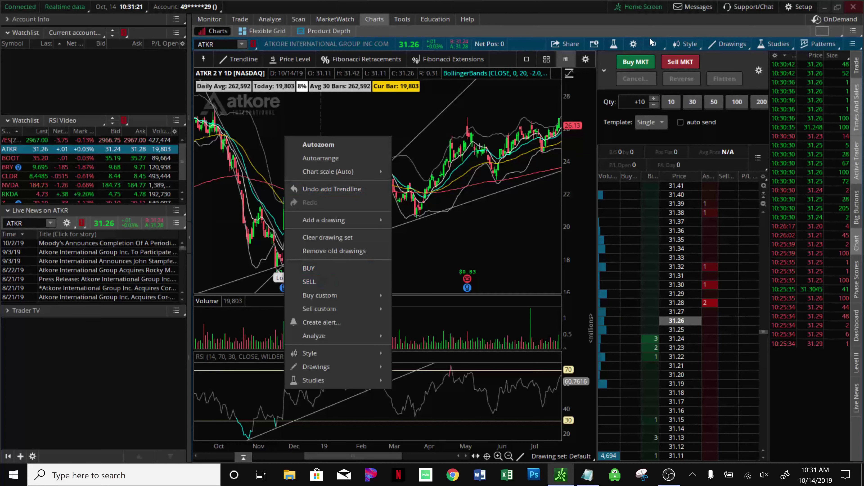
left_click(655, 45)
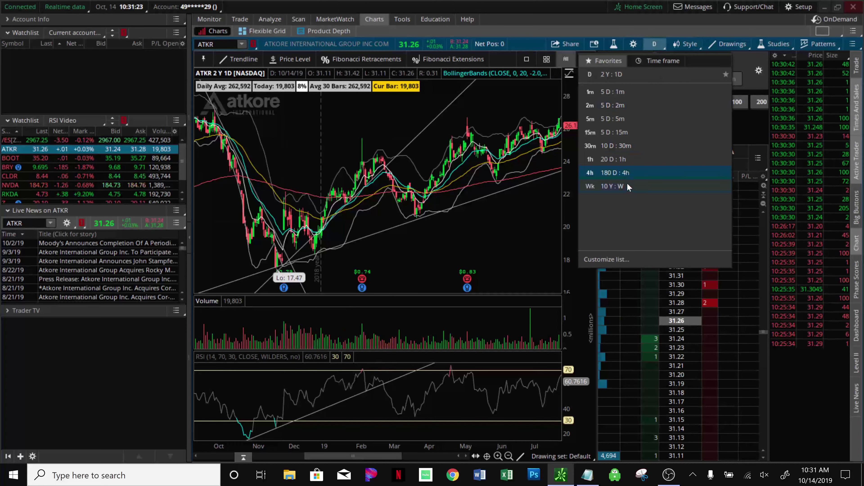
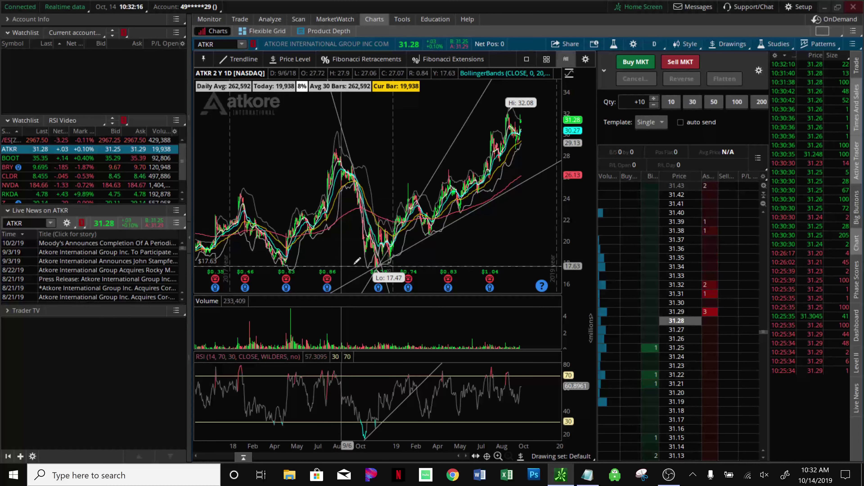
Step: Examine ATKR's price against its RSI around the late-2018 low and through the rally to September 2019
left_click_drag(344, 262, 428, 269)
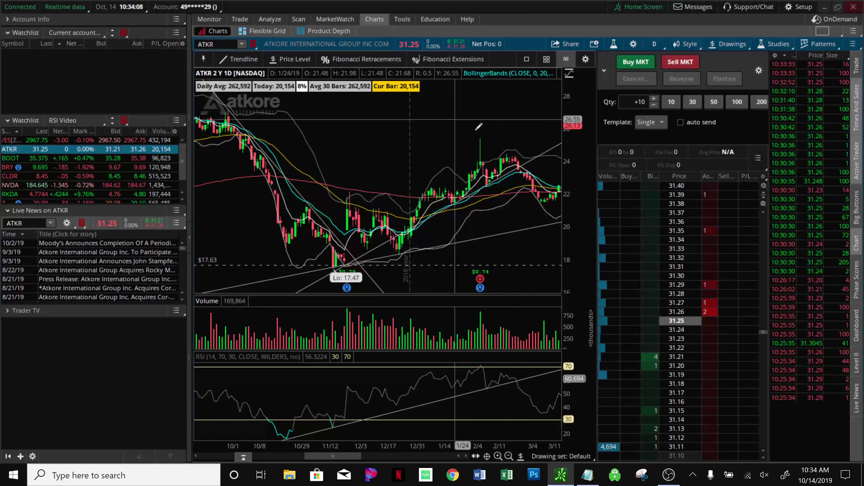
right_click(492, 131)
left_click(492, 130)
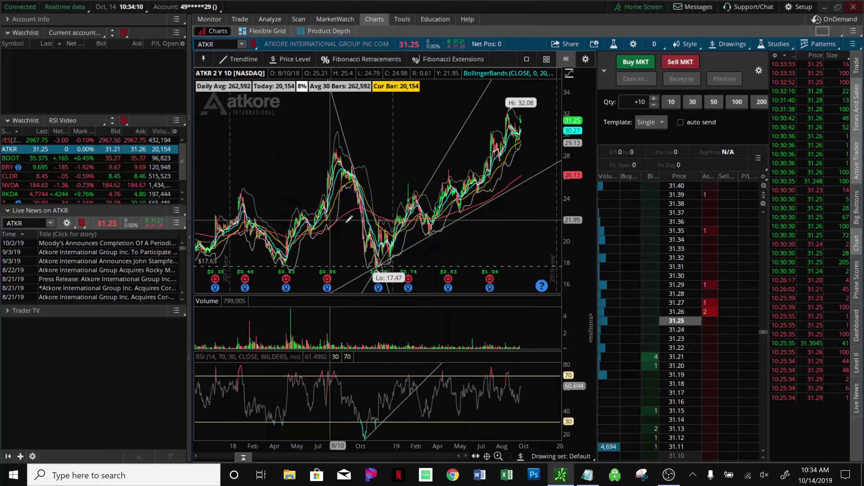
left_click_drag(363, 229, 516, 228)
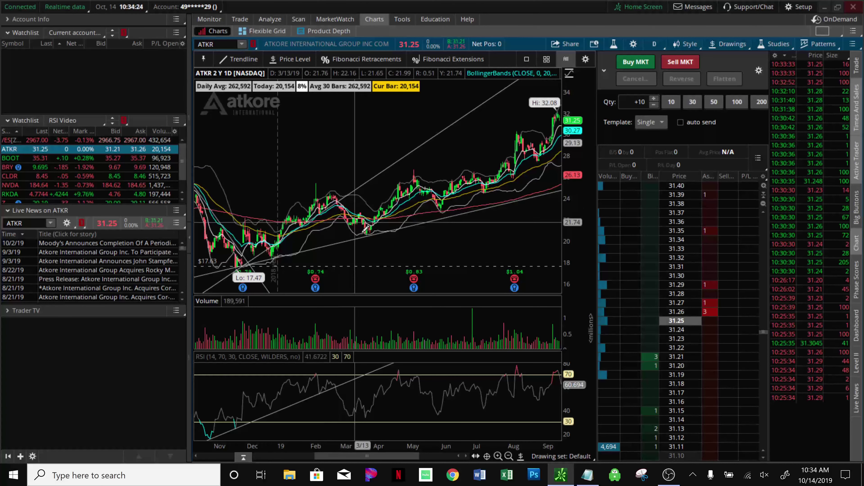
mouse_move(370, 233)
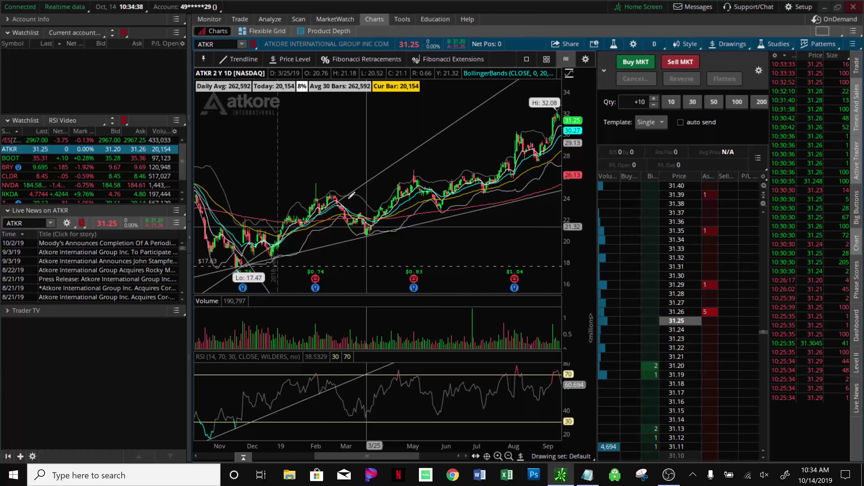
mouse_move(342, 199)
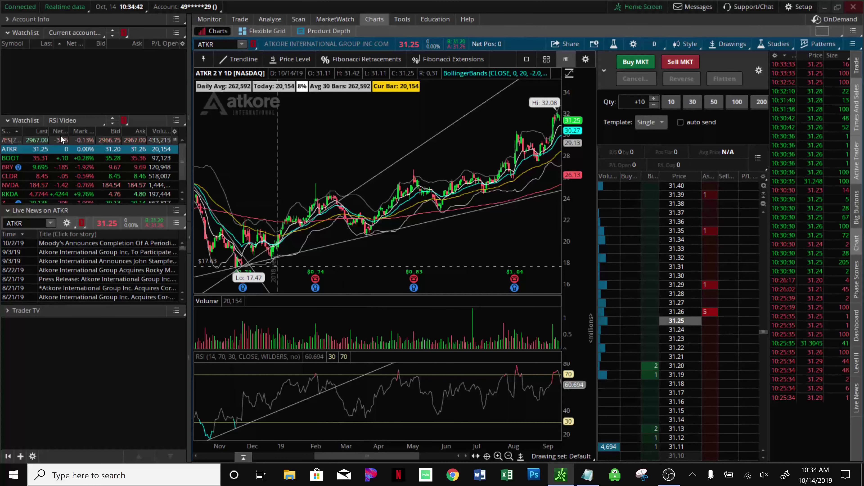
Step: Switch the chart to BOOT from the RSI Video watchlist and show its full two-year daily range
left_click(46, 158)
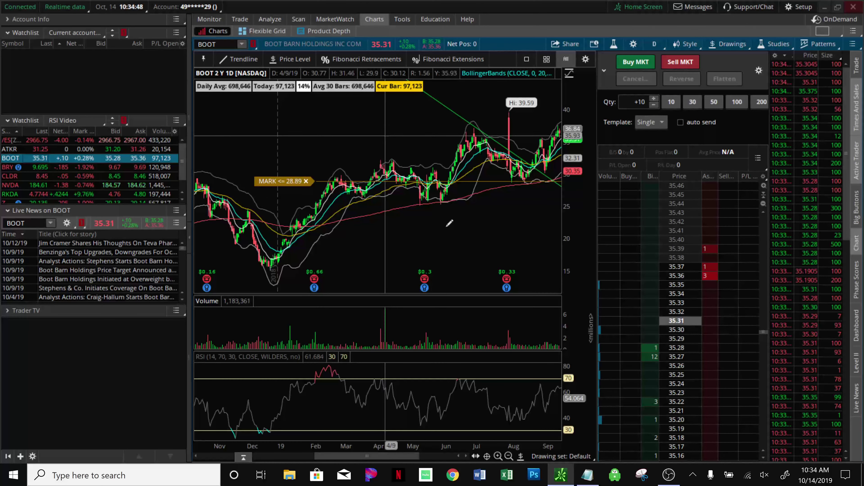
right_click(446, 136)
left_click_drag(426, 442, 378, 441)
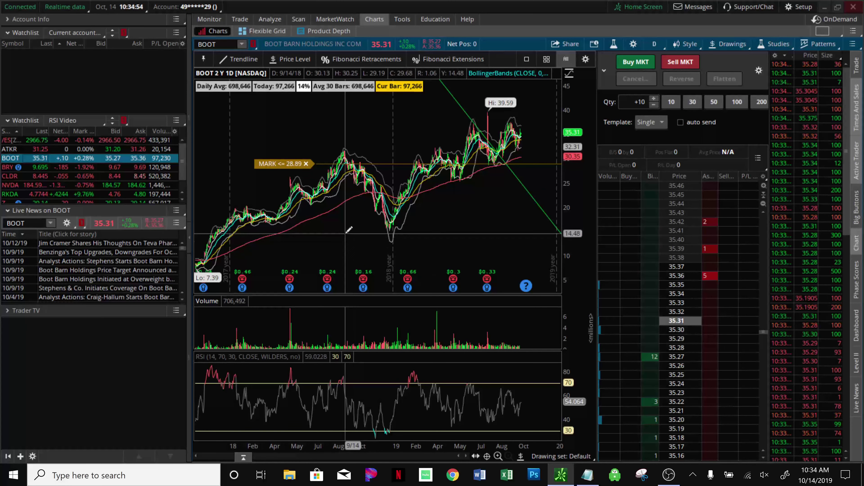
Step: Examine BOOT's price and RSI lows between October 2018 and April 2019, ending on the full range
left_click_drag(360, 231, 441, 257)
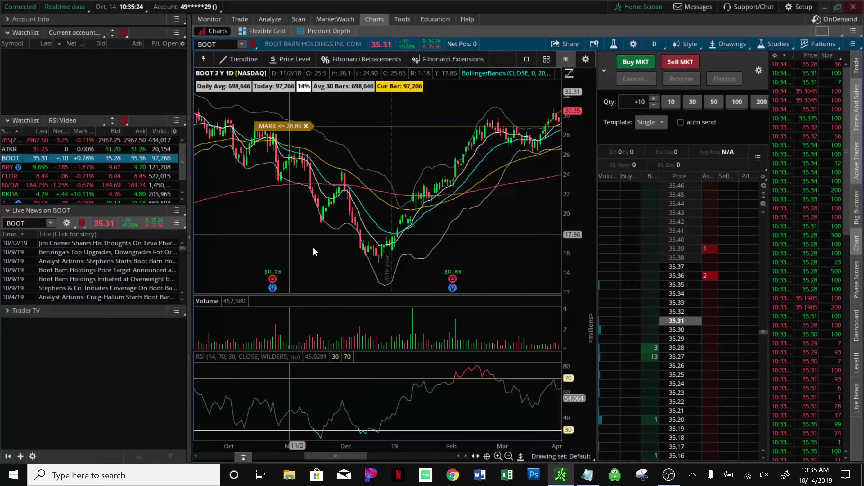
right_click(300, 234)
scroll(300, 228, "down", 3)
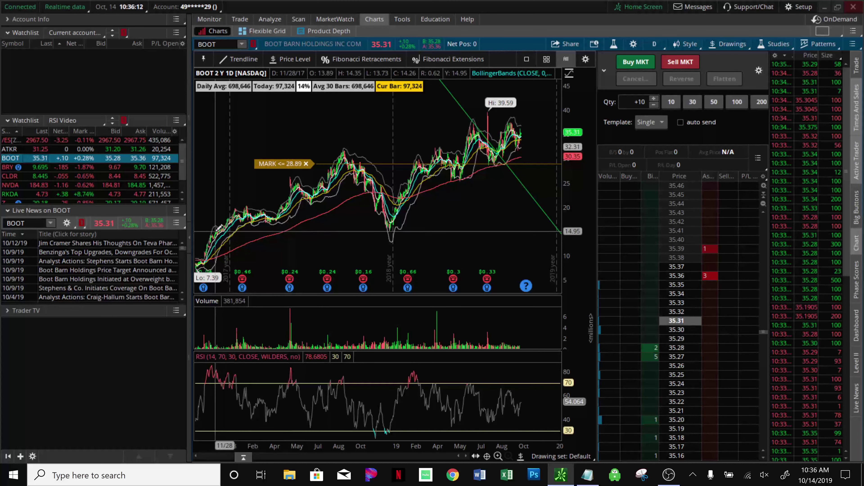
left_click_drag(215, 230, 246, 231)
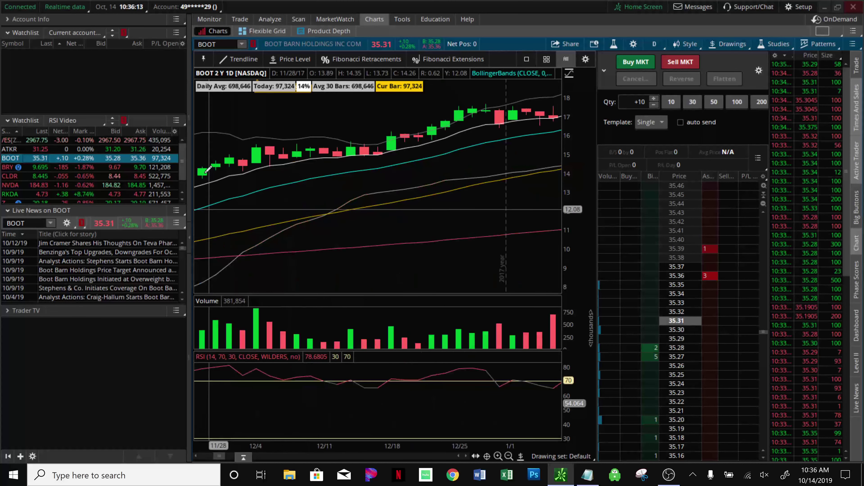
right_click(366, 205)
left_click(391, 217)
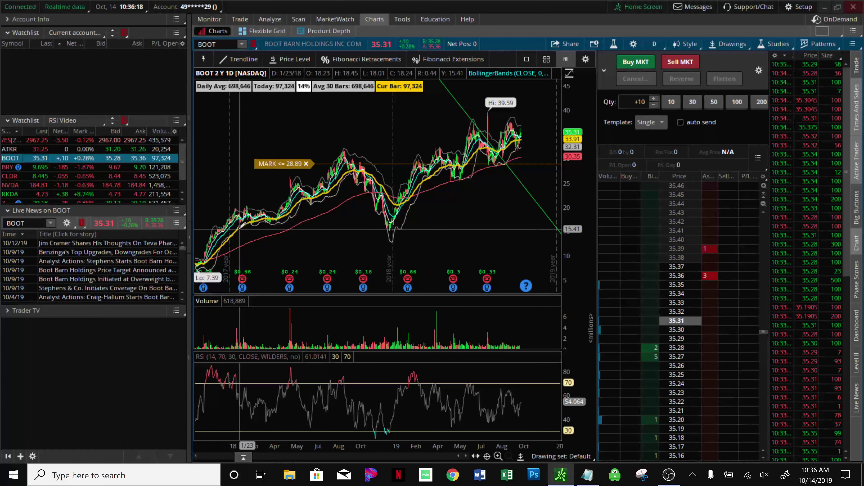
Step: Narrow BOOT's chart to late 2017 through February 2019 and activate the Trendline drawing tool
left_click_drag(212, 226, 418, 221)
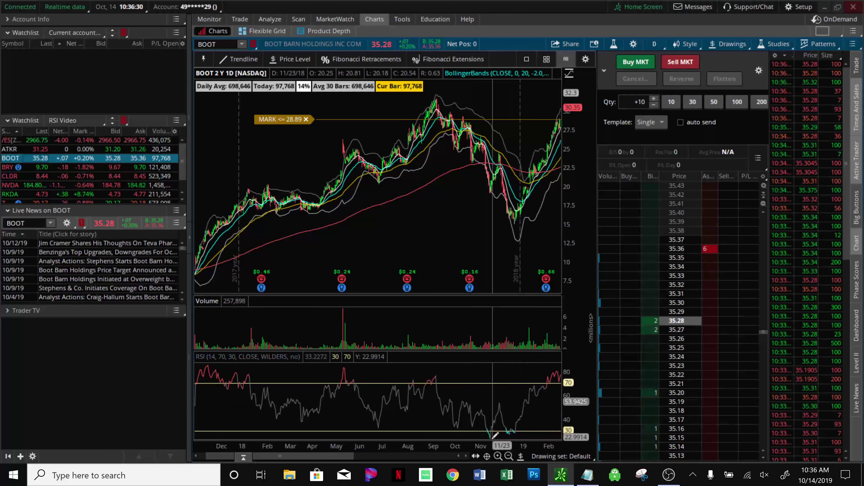
right_click(527, 424)
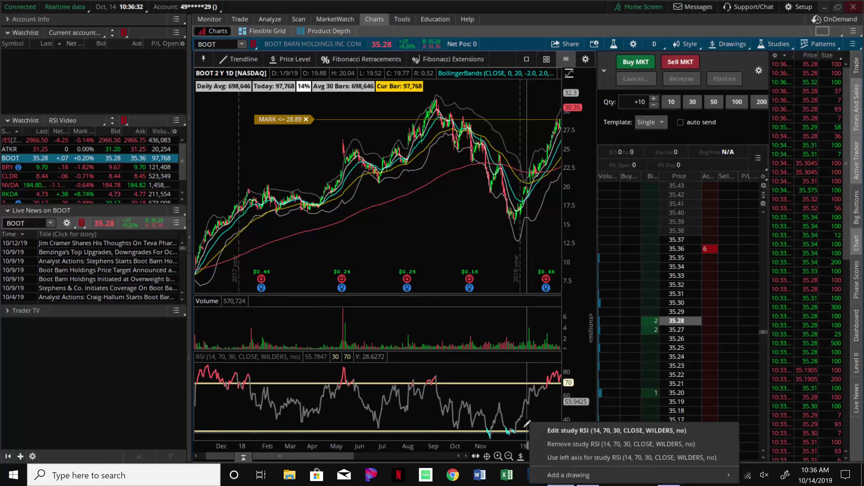
middle_click(419, 224)
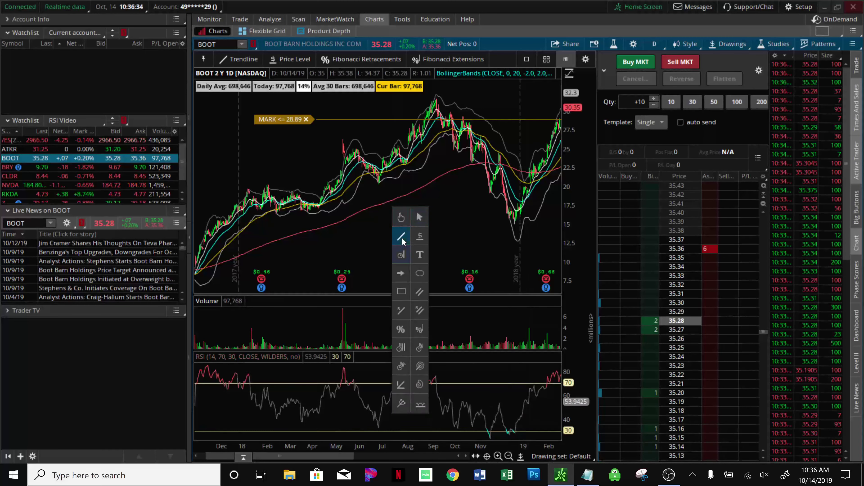
left_click(402, 239)
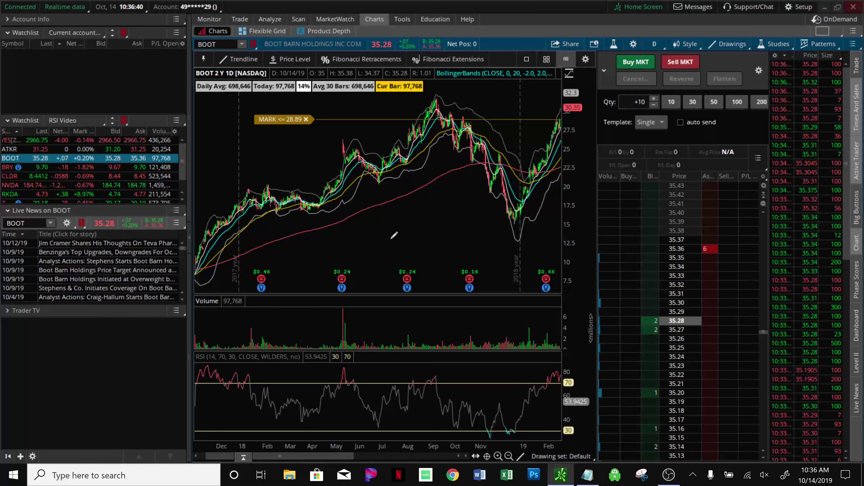
Step: Switch the chart to BRY from the RSI Video watchlist and autozoom it to the full two-year range
left_click(34, 168)
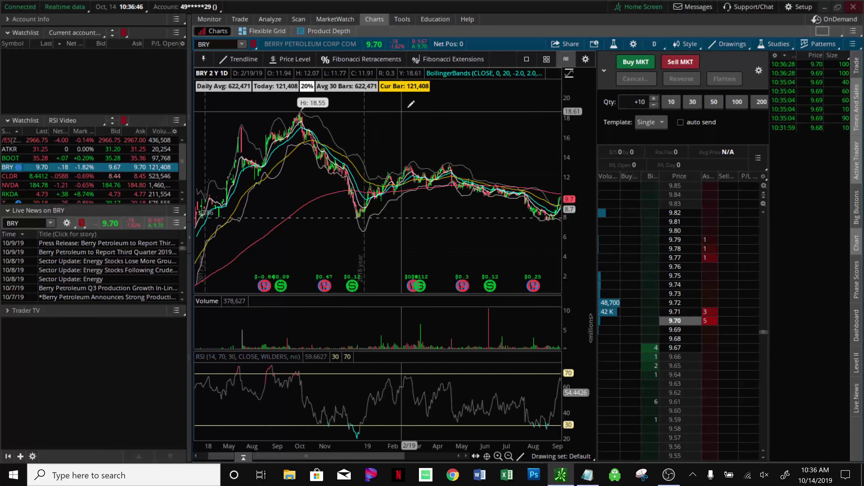
right_click(528, 108)
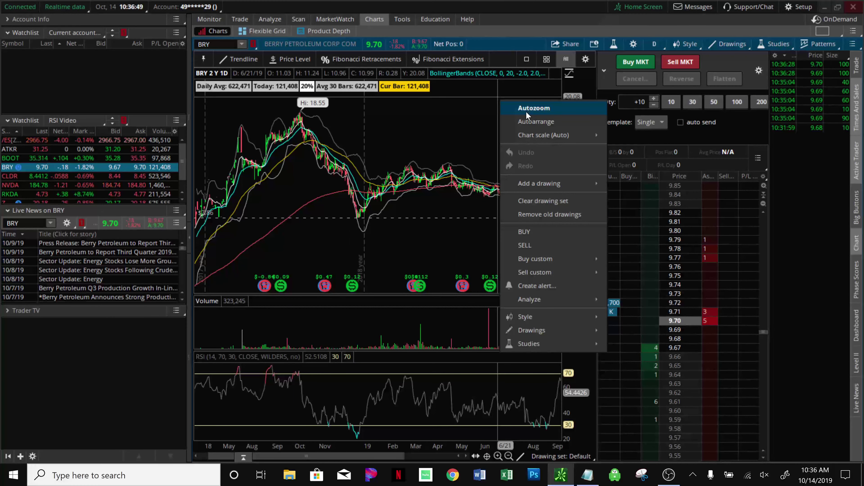
left_click(526, 111)
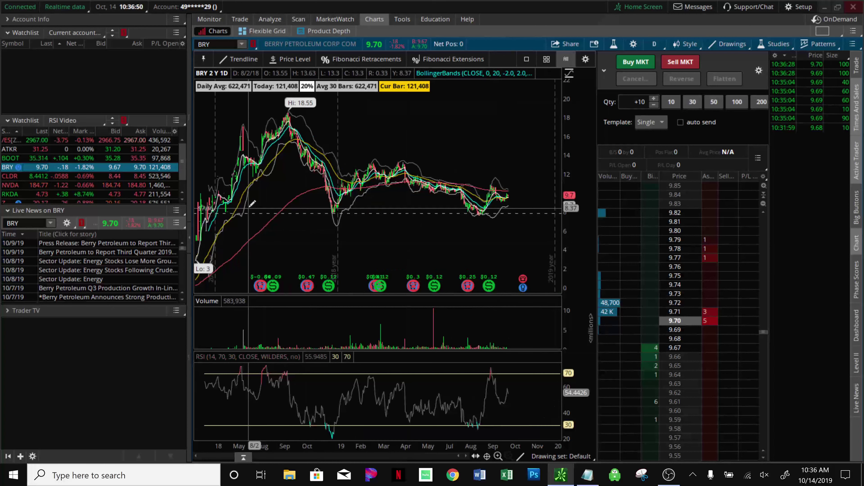
Step: Examine BRY's price and RSI around the December 2018 low and through 2019, ending on the full range
left_click_drag(250, 252, 601, 209)
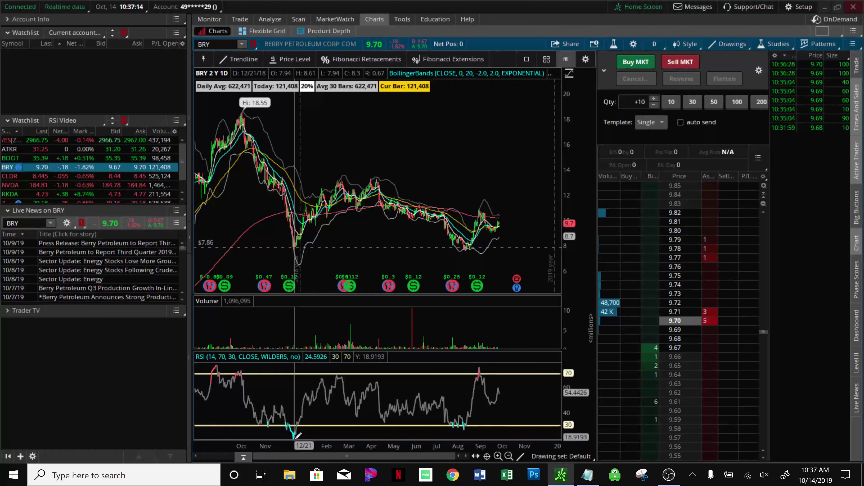
right_click(381, 148)
left_click(401, 157)
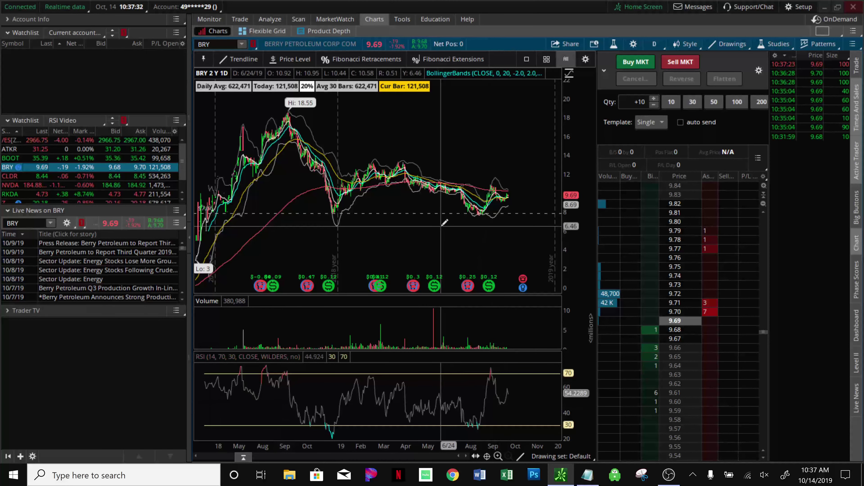
Step: Examine BRY's price and RSI between July and October 2019, ending on the full two-year range
left_click_drag(445, 223, 511, 223)
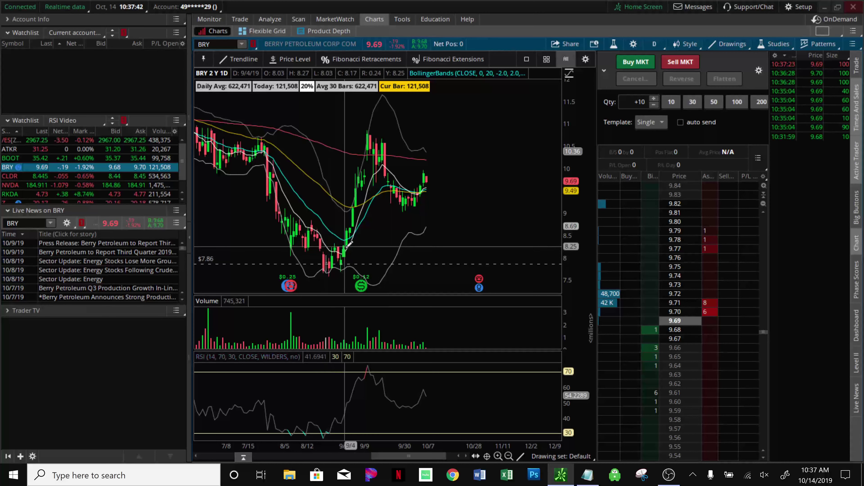
right_click(488, 174)
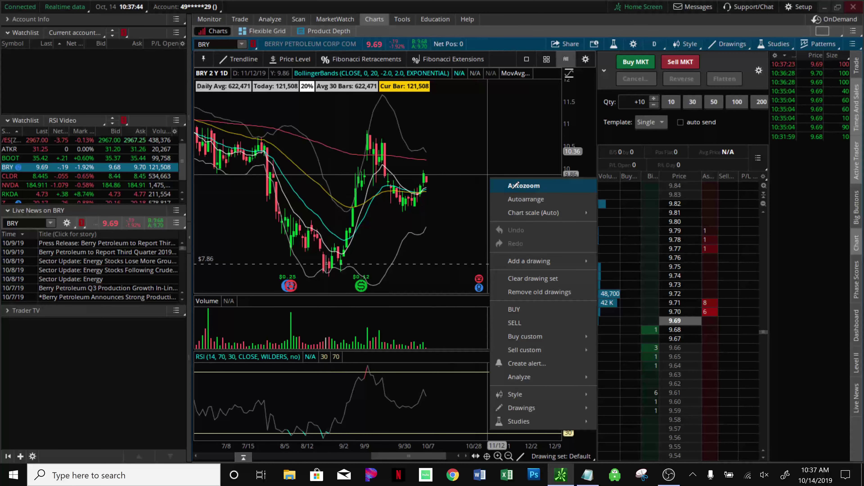
left_click(515, 185)
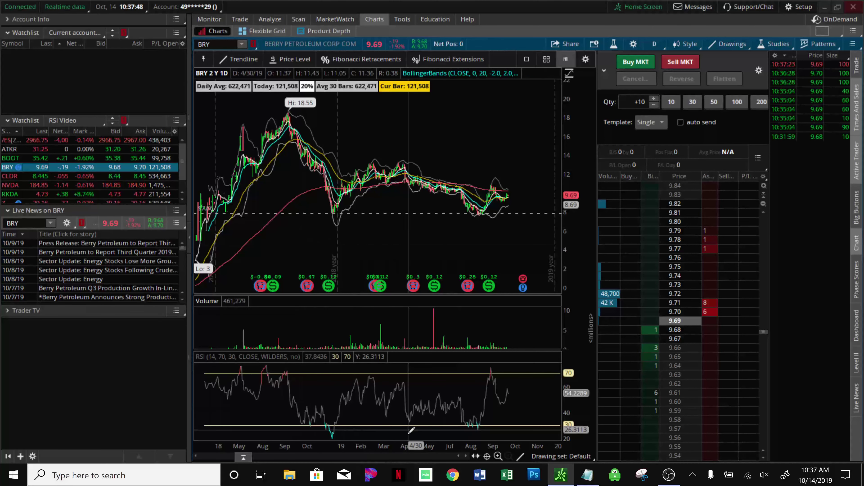
Step: Draw a rising trendline on BRY's RSI from the December 2018 low beneath the 2019 lows
left_click(333, 439)
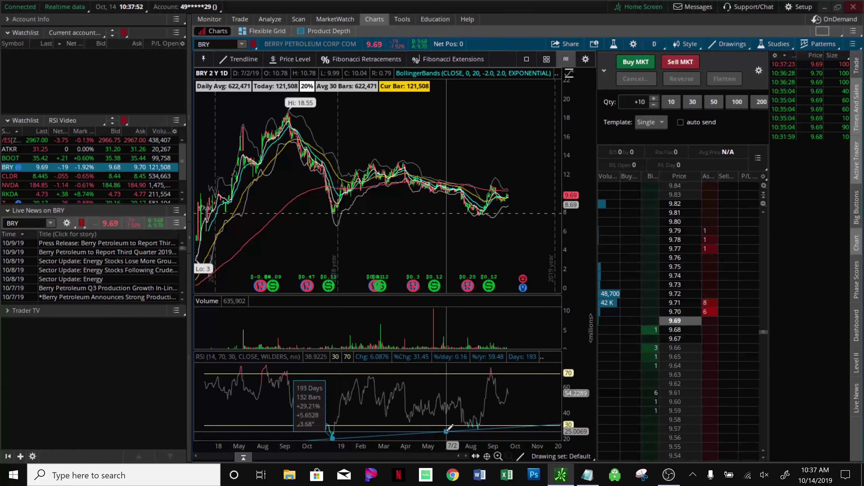
left_click(446, 431)
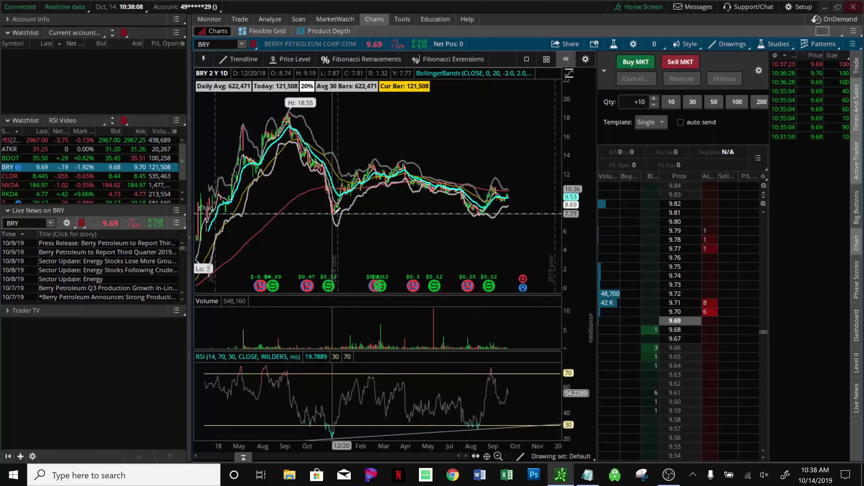
Step: Switch the chart to CLDR, narrowed to April through October 2019, and mark the June low with a price level at about $4.90
left_click(40, 177)
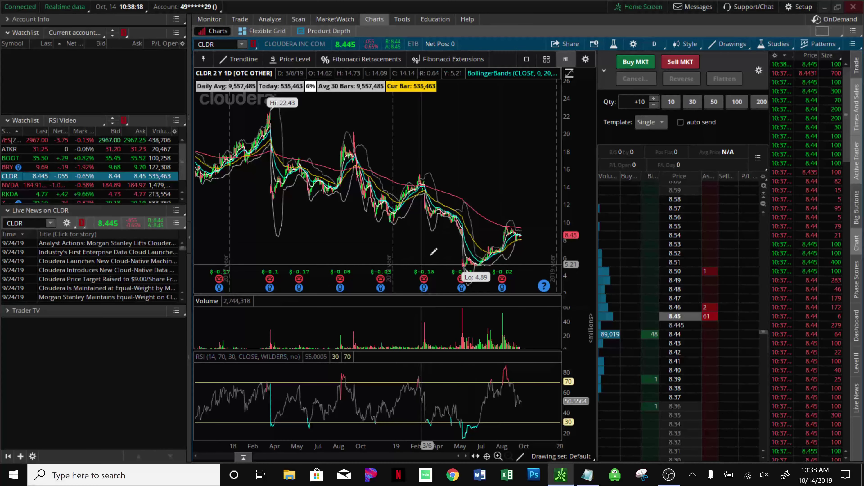
left_click_drag(433, 251, 526, 252)
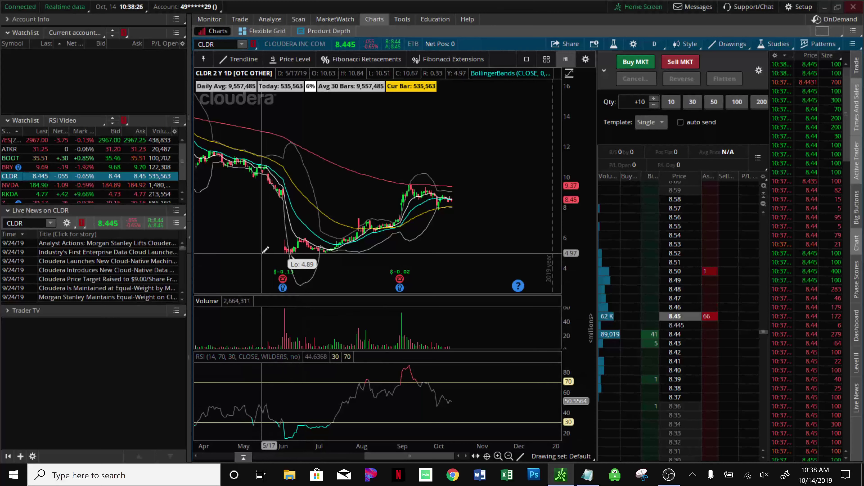
left_click(278, 249)
left_click(309, 292)
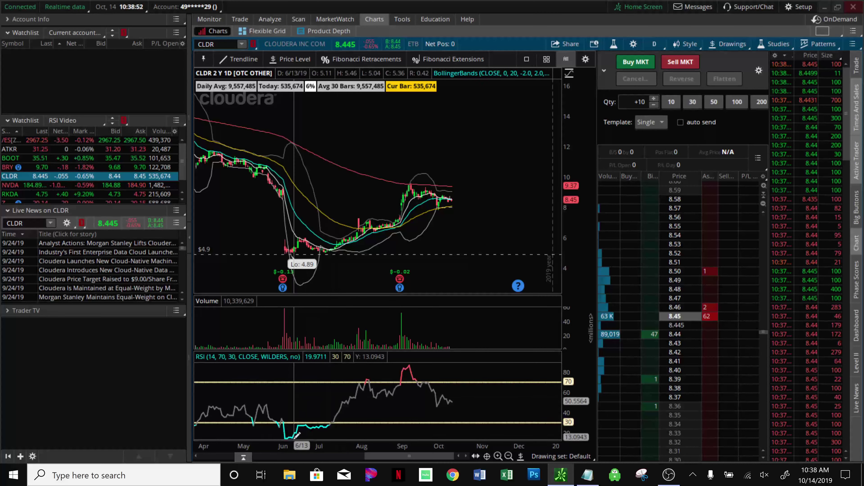
Step: Draw a rising trendline on CLDR's RSI from the mid-June 2019 low beneath the early July low
left_click(307, 384)
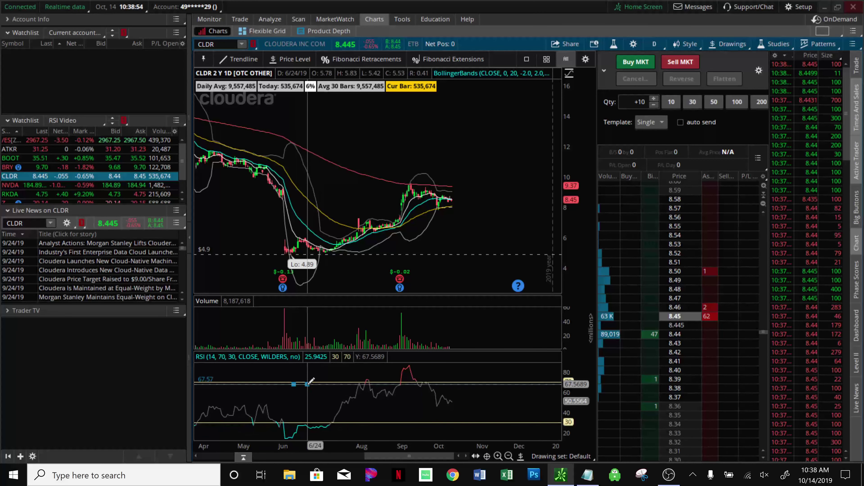
middle_click(308, 384)
left_click(319, 307)
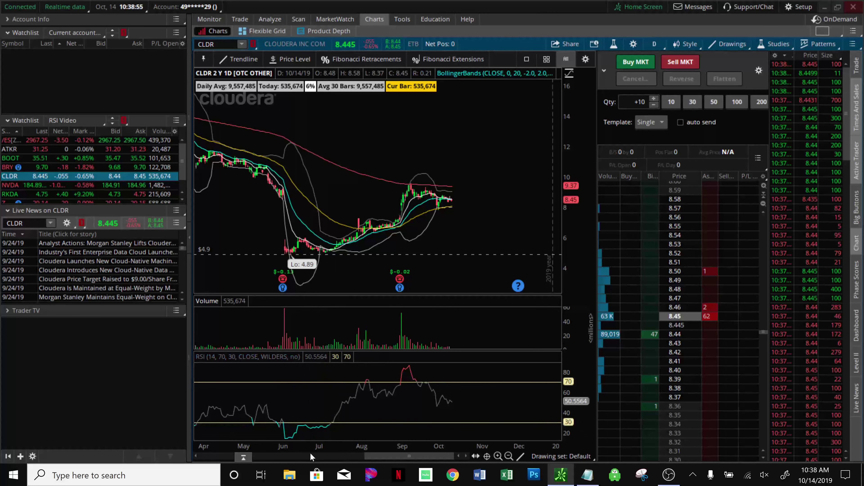
left_click(295, 436)
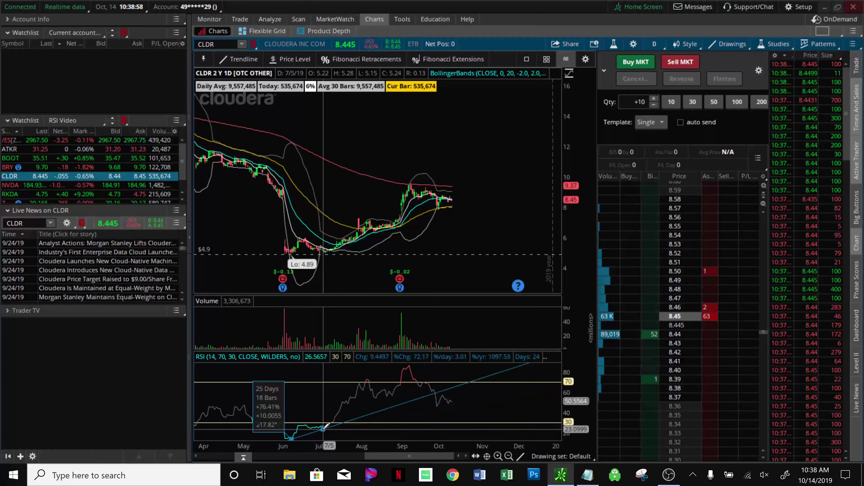
left_click(529, 363)
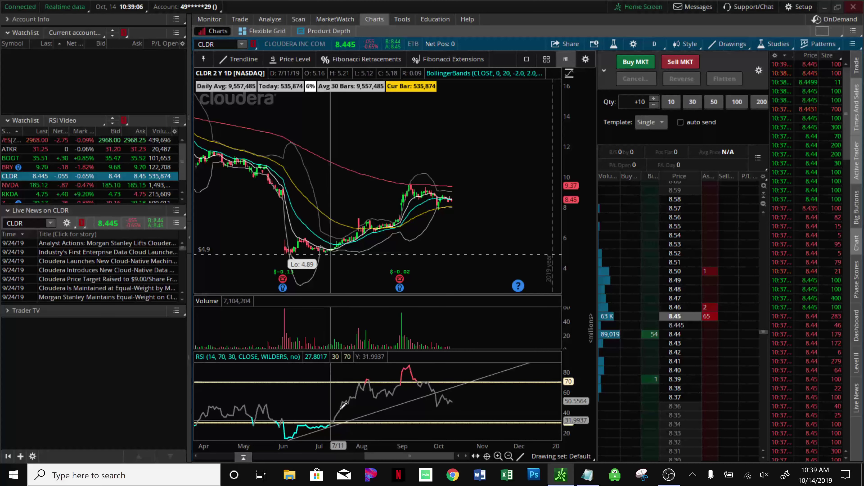
Step: Add a price level at about $6.01 across the mid-June 2019 bounce high on CLDR's price chart
right_click(240, 241)
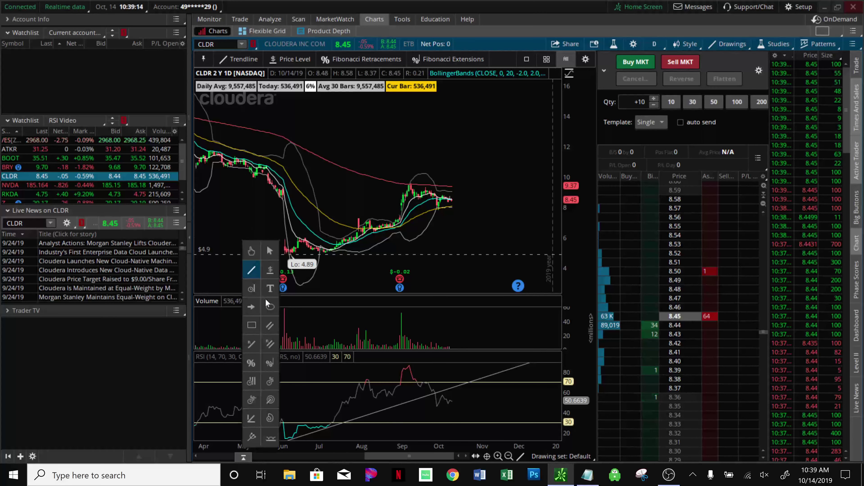
left_click(269, 270)
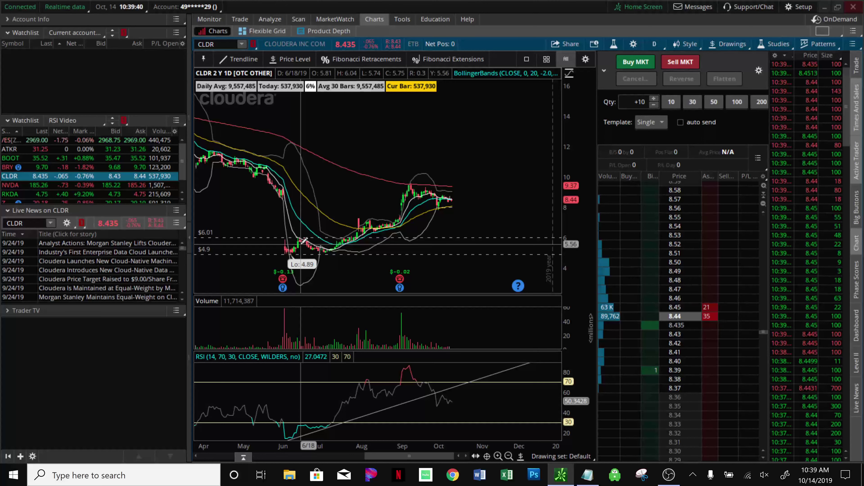
key("Escape")
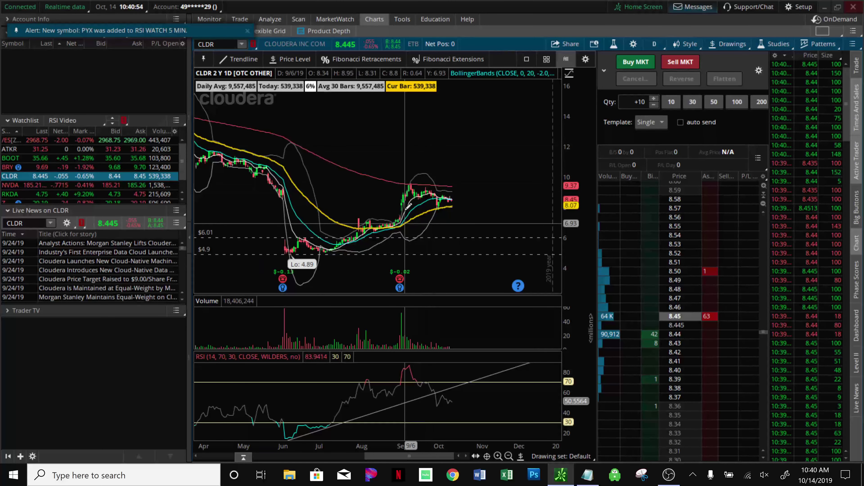
Step: Widen CLDR's chart back to late 2018 and add a price level at about $9.98 along the December 2018 low
right_click(428, 166)
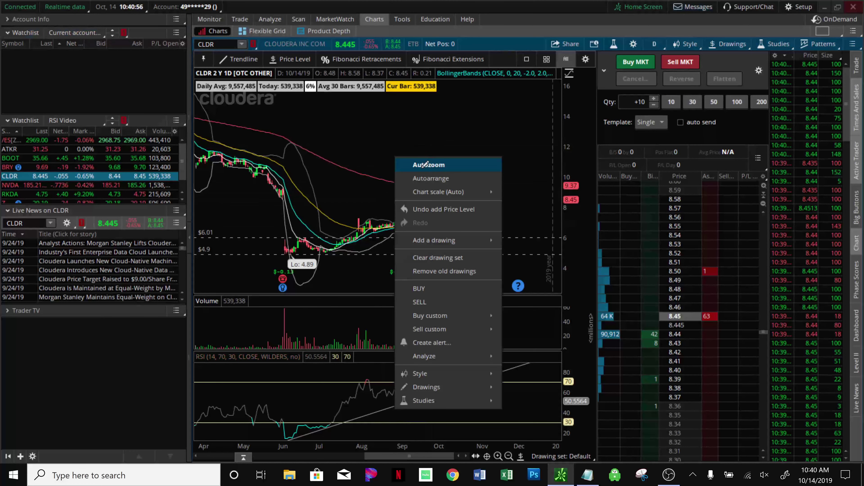
left_click(419, 205)
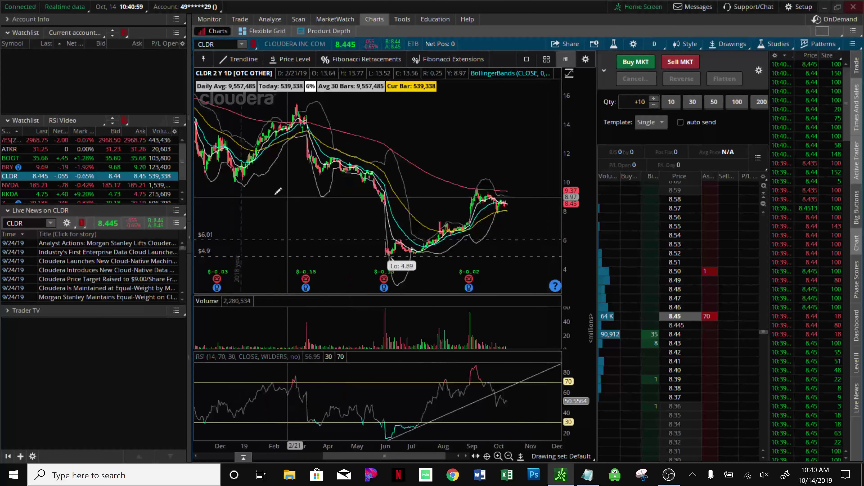
middle_click(250, 186)
left_click(280, 214)
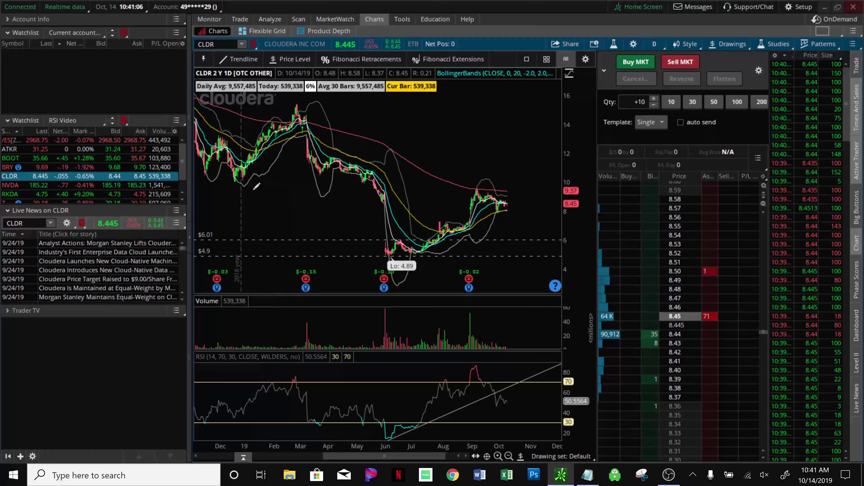
left_click(245, 181)
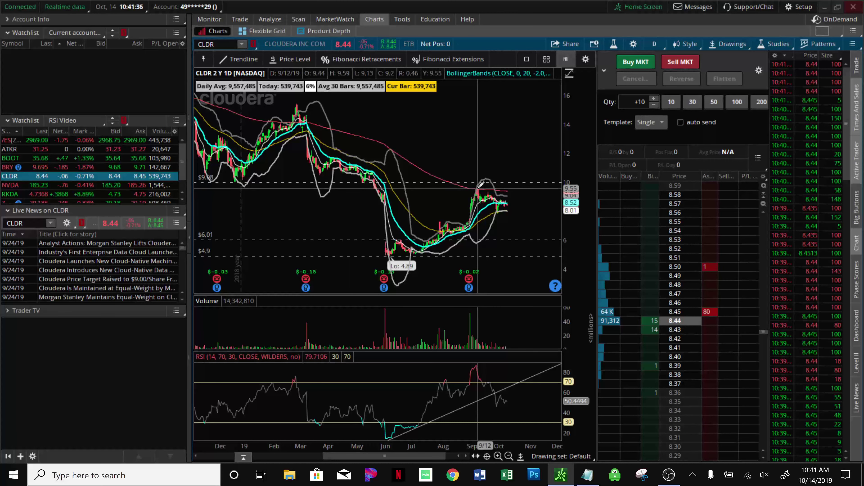
Step: Switch the chart to NVDA from the RSI Video watchlist and narrow the view to August through early December 2018
left_click(37, 187)
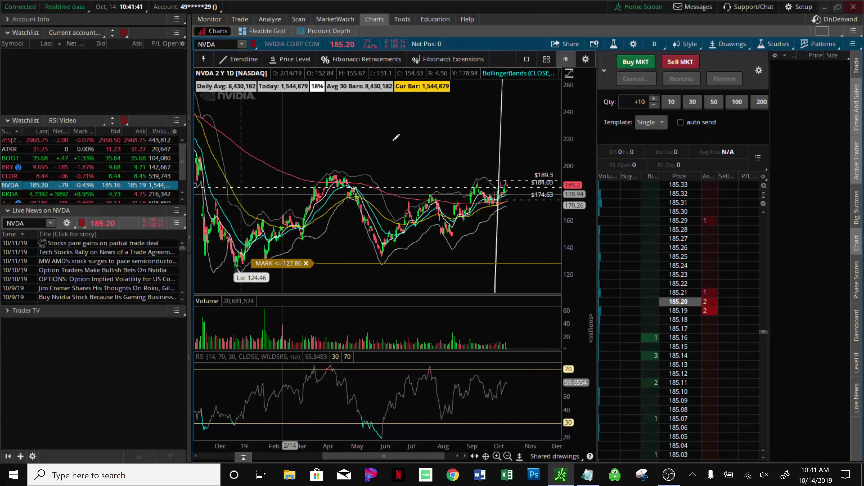
right_click(470, 155)
left_click(475, 145)
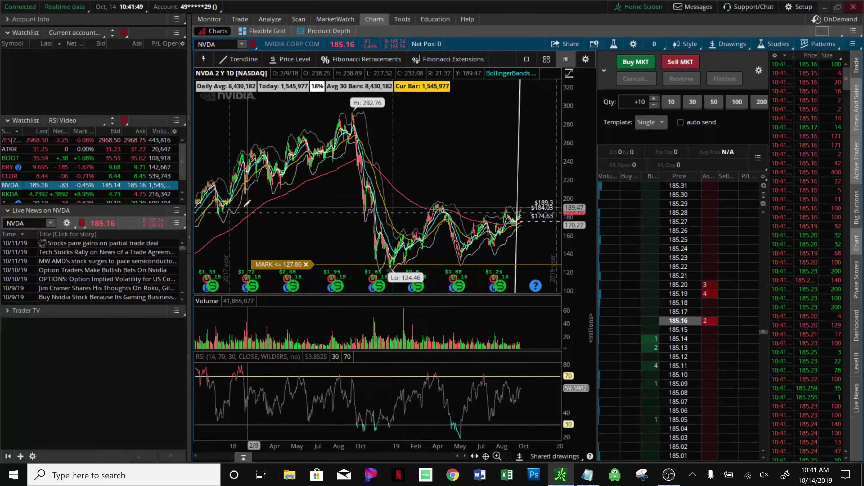
left_click_drag(404, 196, 405, 194)
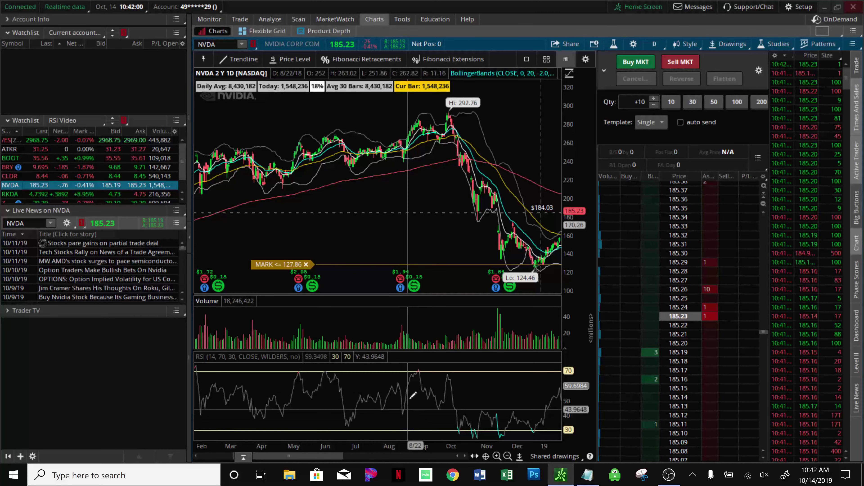
left_click_drag(376, 220, 516, 222)
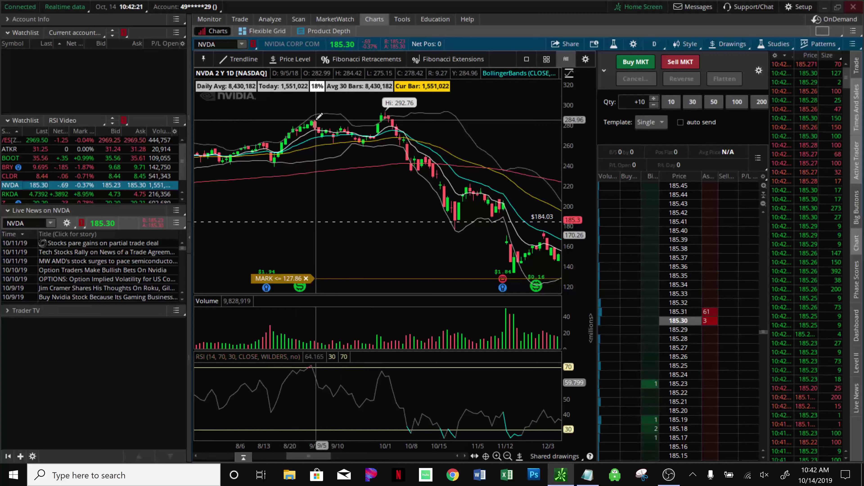
Step: Draw a descending trendline on NVDA's price from the early September 2018 peak to early October 2018
middle_click(322, 107)
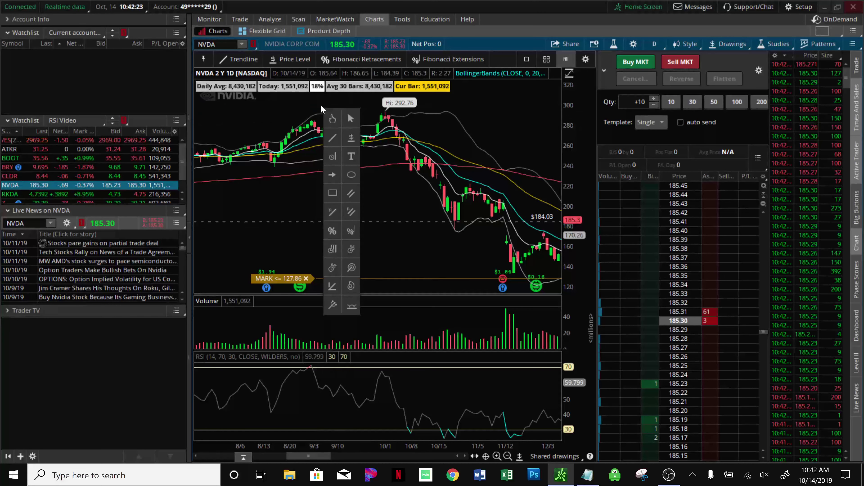
left_click(332, 138)
left_click(313, 120)
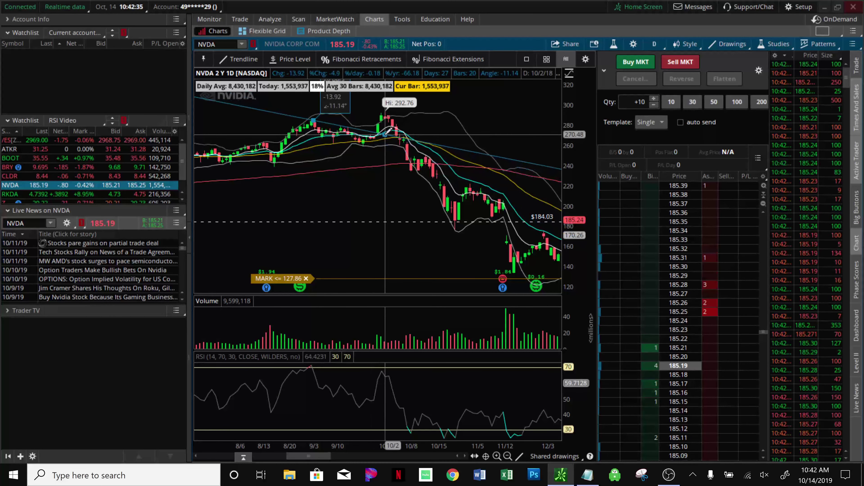
left_click(385, 134)
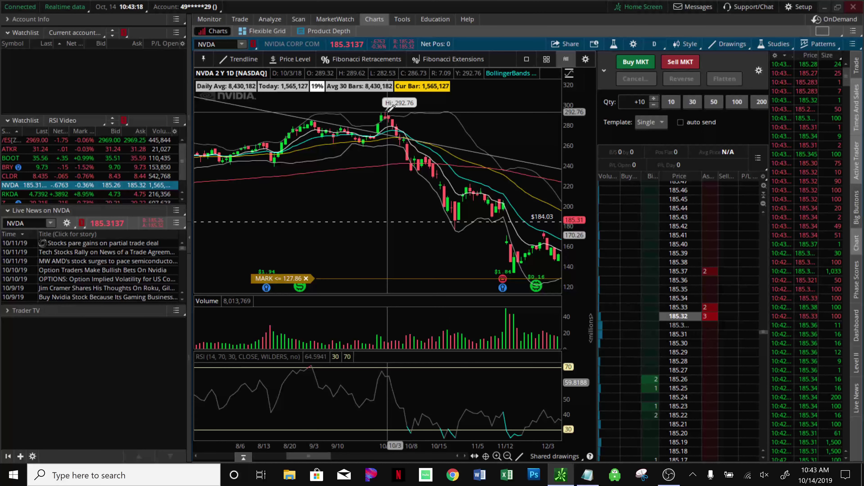
left_click(311, 364)
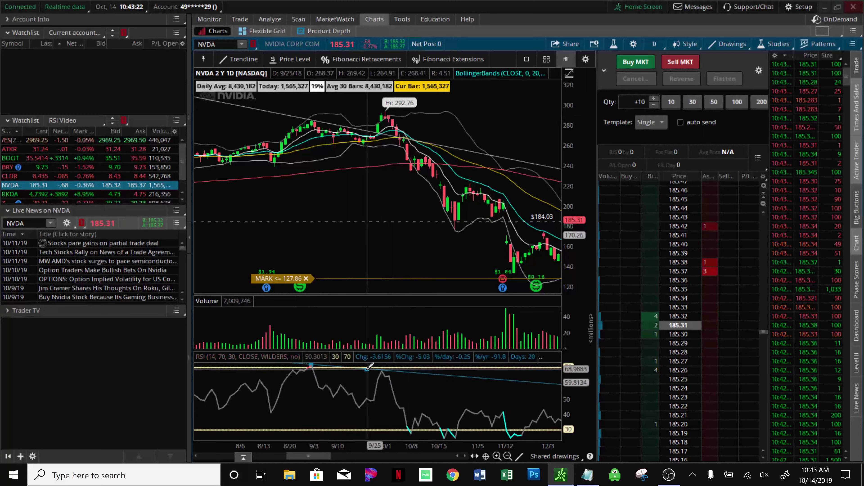
key("Escape")
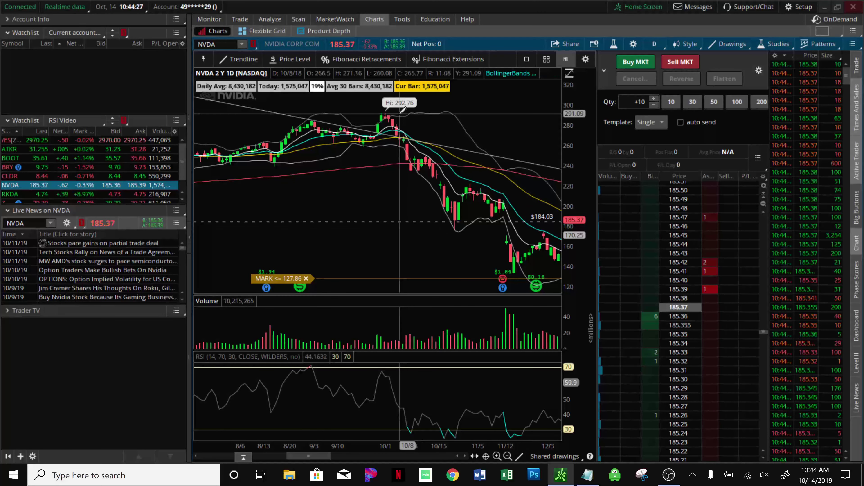
Step: Set NVDA's chart to the 180 D : 4h time frame and narrow it to April 2019
left_click(662, 48)
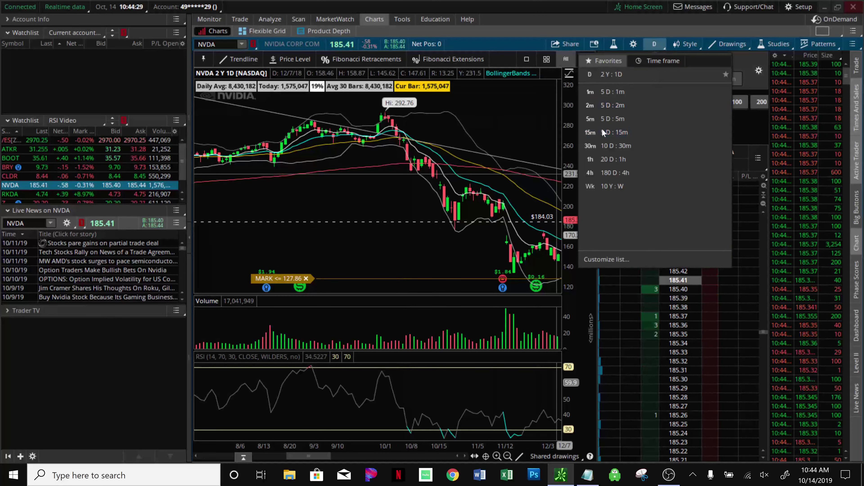
left_click(626, 173)
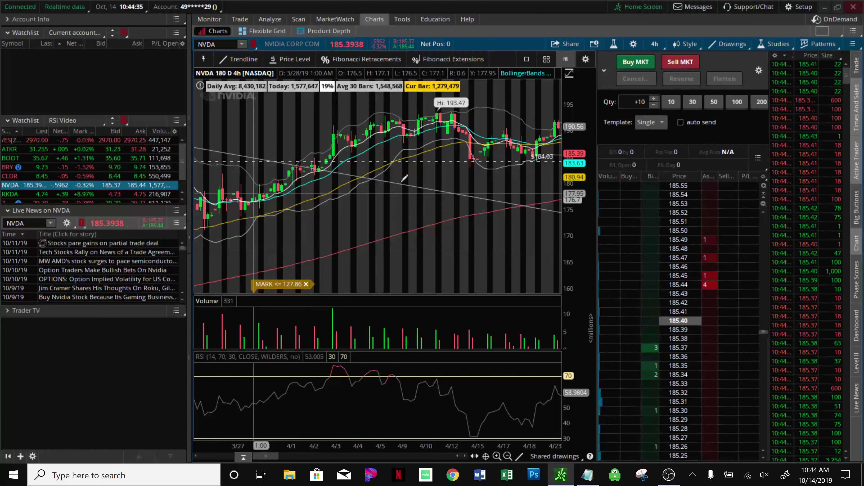
right_click(426, 196)
left_click(456, 206)
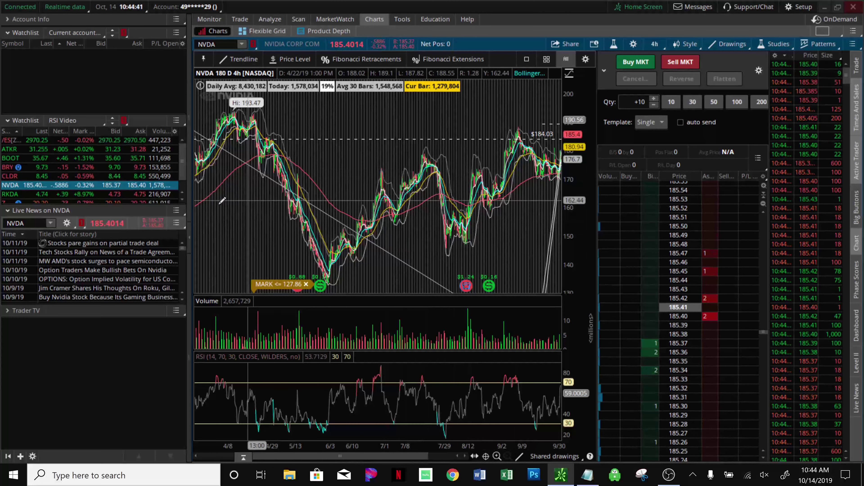
left_click_drag(210, 198, 265, 198)
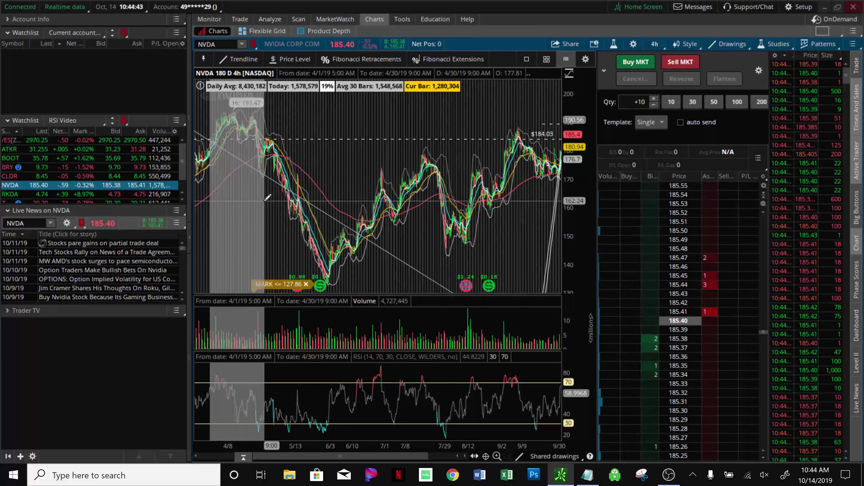
Step: Examine NVDA's 4-hour price and RSI between mid-August and early October 2019, and between late June and early August 2019
left_click(655, 44)
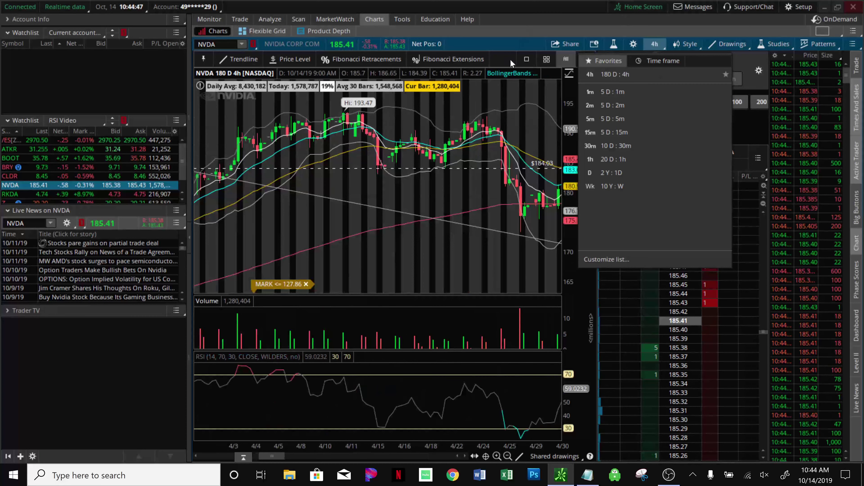
right_click(520, 106)
left_click(526, 111)
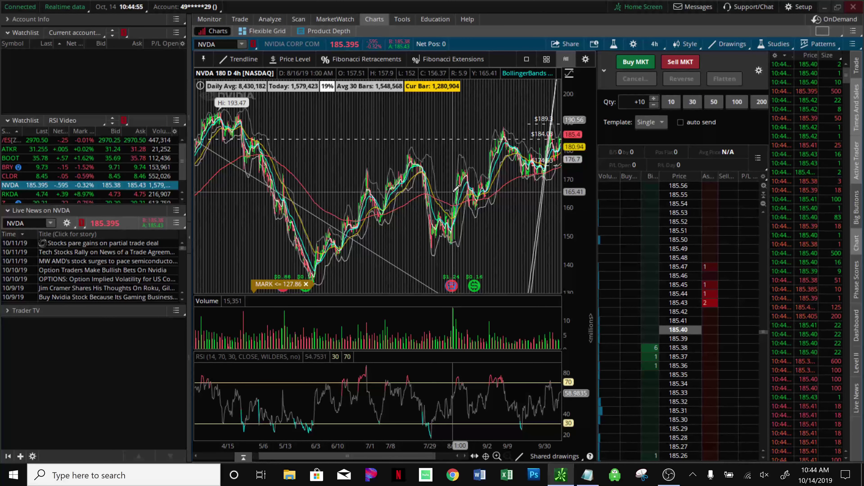
left_click_drag(456, 188, 560, 186)
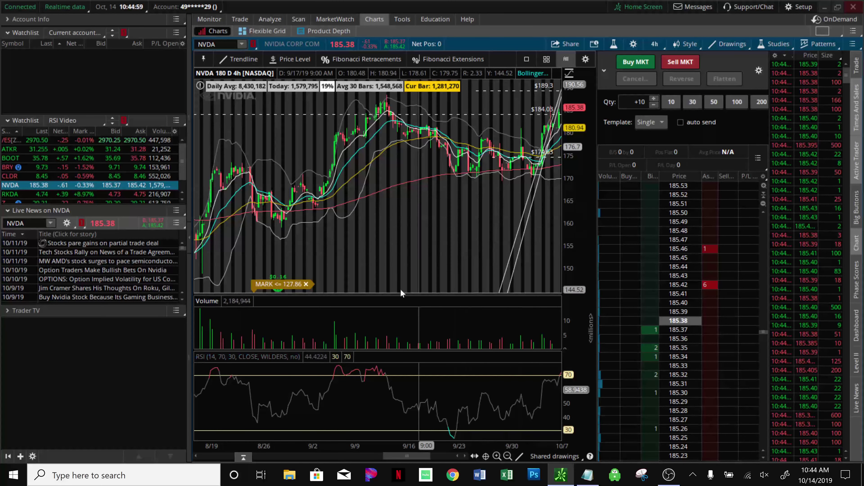
right_click(458, 231)
left_click(458, 237)
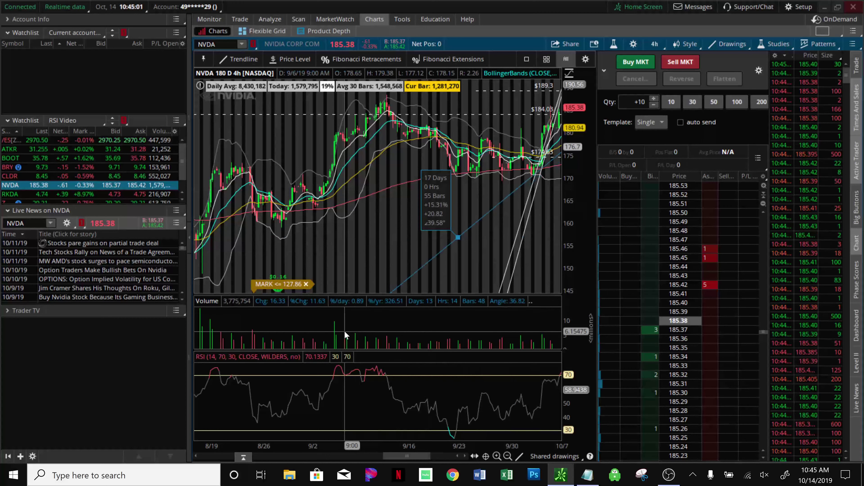
right_click(408, 277)
left_click(433, 243)
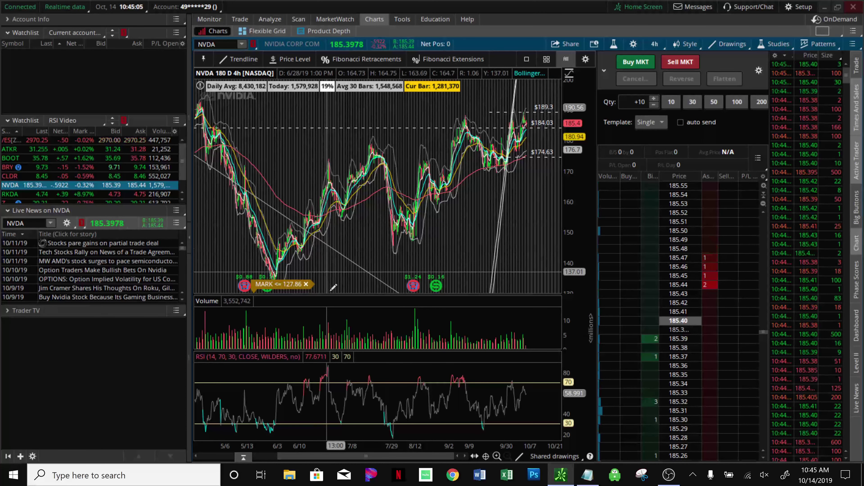
left_click_drag(317, 230, 396, 235)
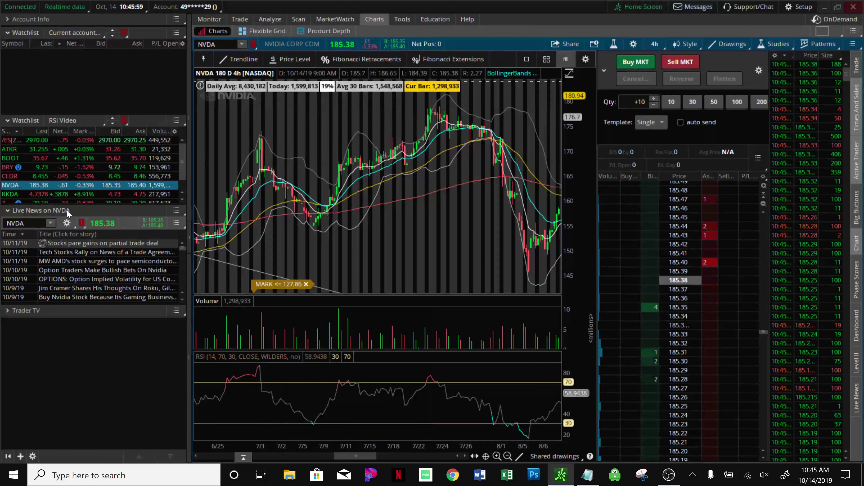
Step: Set the NVDA chart to the 2 Y : 1D time frame, then load RKDA from the RSI Video watchlist
left_click(654, 44)
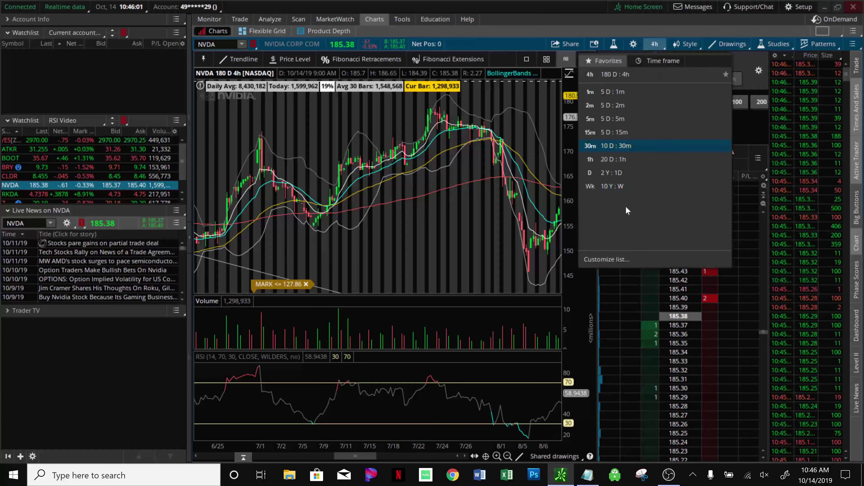
left_click(621, 173)
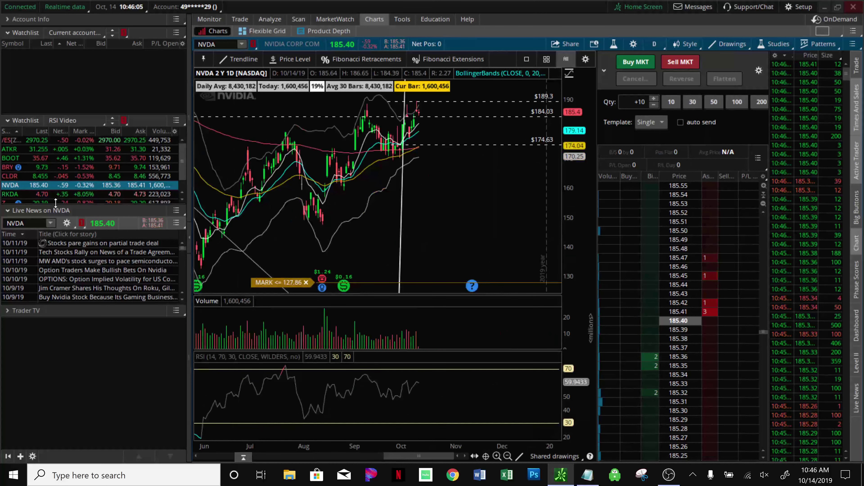
scroll(54, 183, "down", 1)
left_click(44, 178)
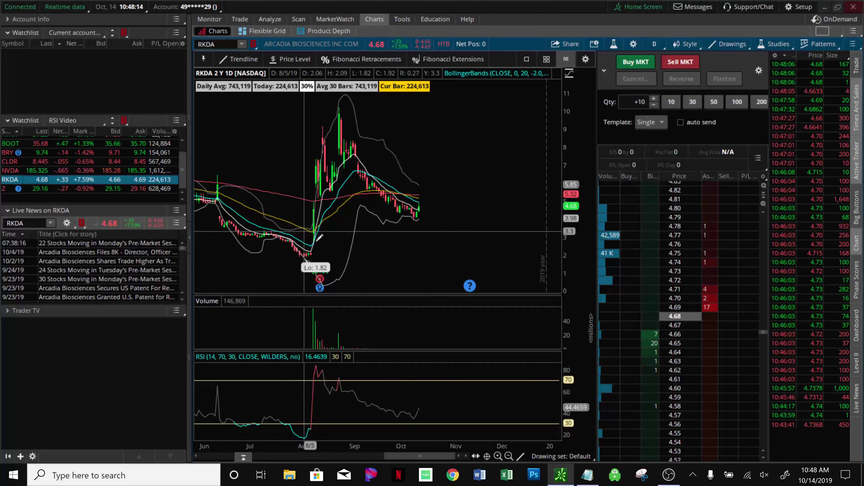
Step: Add price levels at $10.37 and $8.46 on RKDA's early 2019 highs, with the chart spanning October 2018 to October 2019
right_click(290, 129)
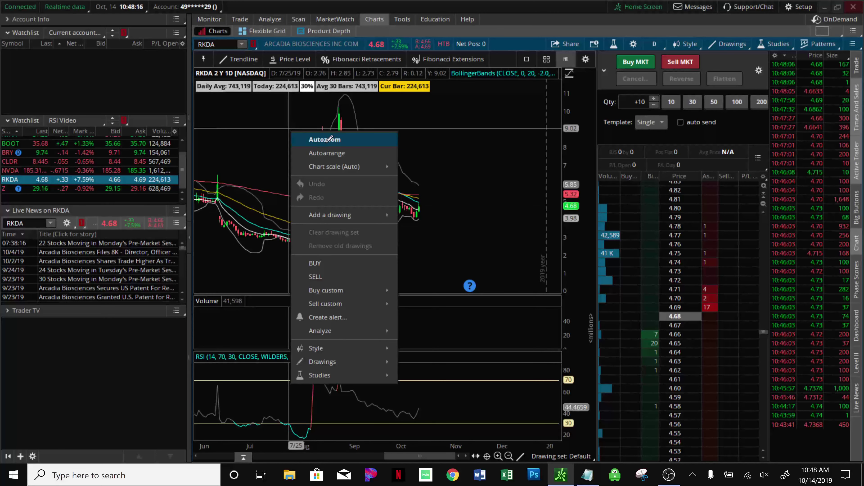
left_click(329, 139)
left_click_drag(351, 238, 548, 239)
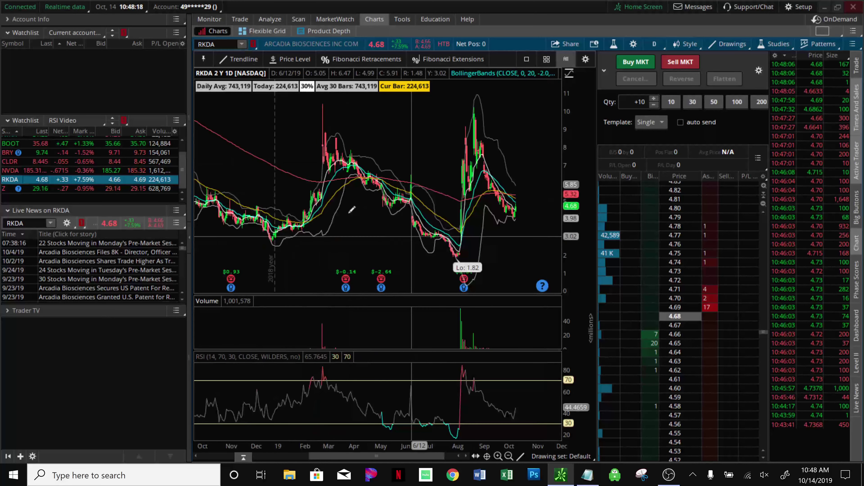
right_click(272, 103, "ctrl")
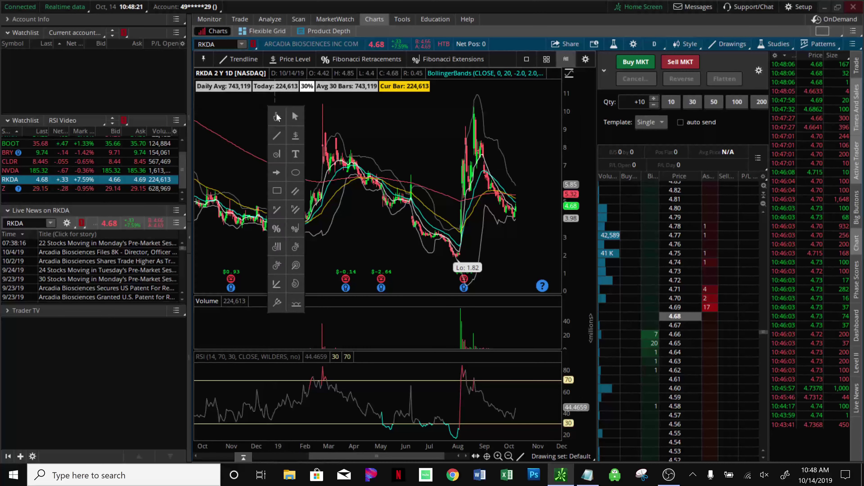
left_click(295, 140)
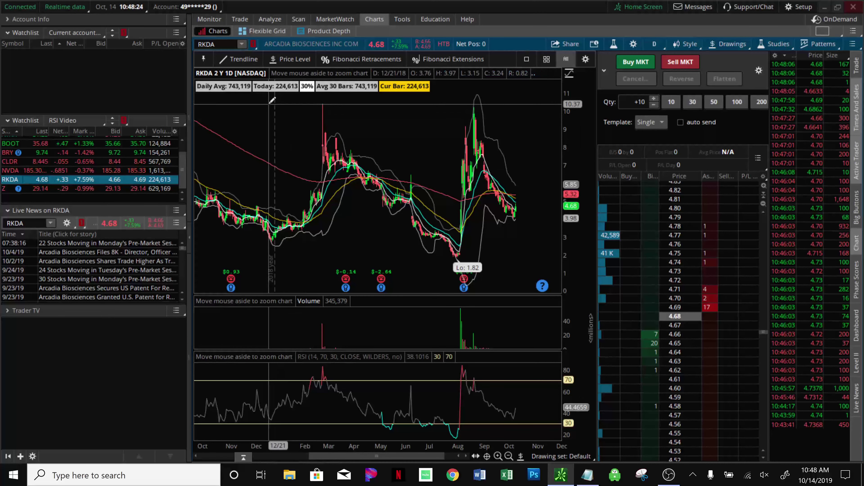
left_click(269, 104)
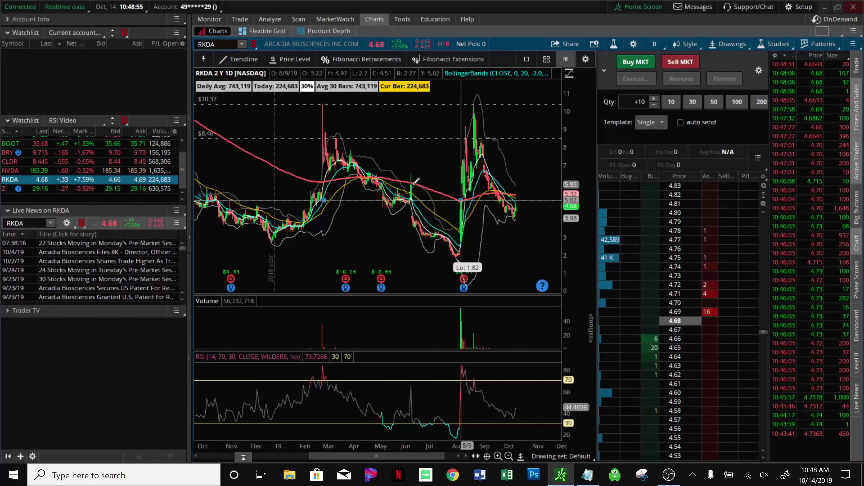
Step: Draw a descending trendline on RKDA's RSI from the mid-August 2019 peak, extending down through October 2019
right_click(431, 155)
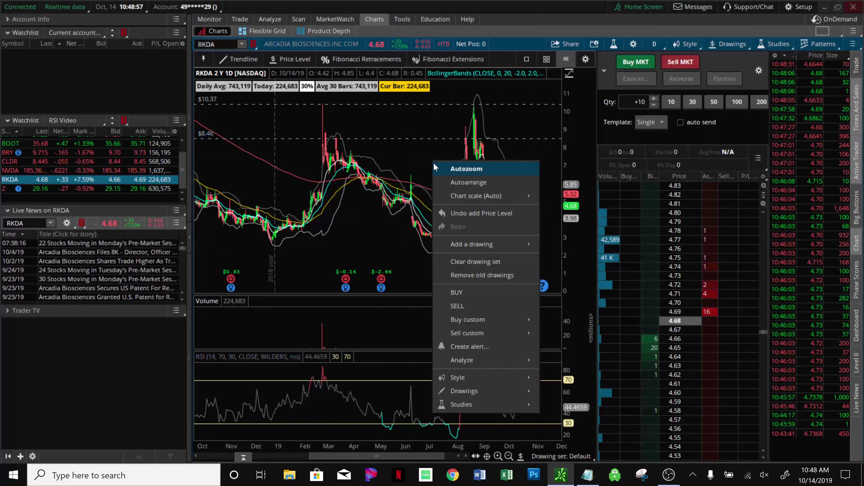
left_click(449, 168)
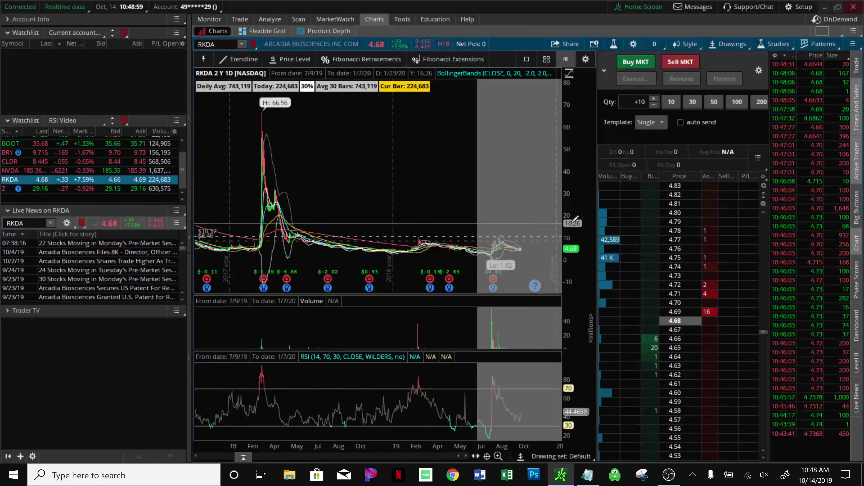
scroll(425, 212, "up", 5)
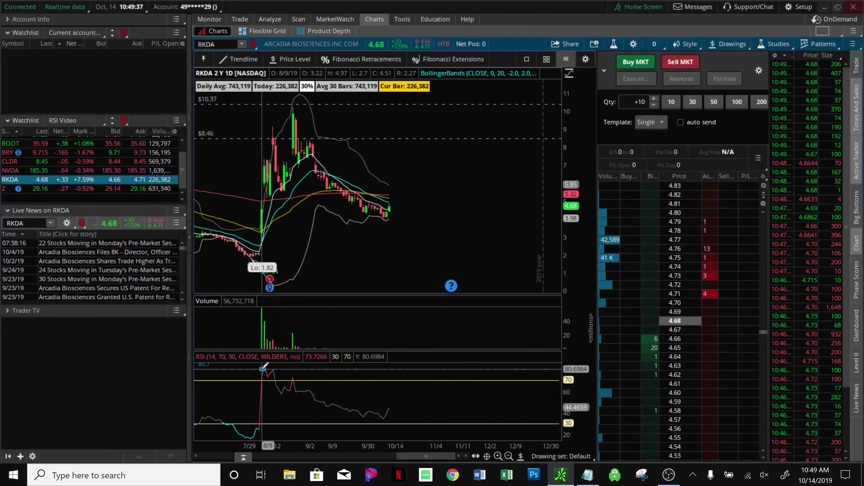
middle_click(264, 369)
left_click(276, 306)
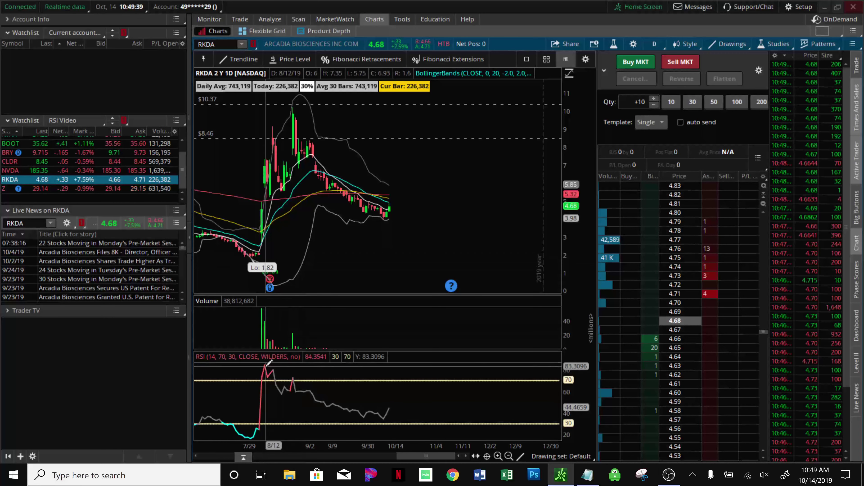
left_click(264, 363)
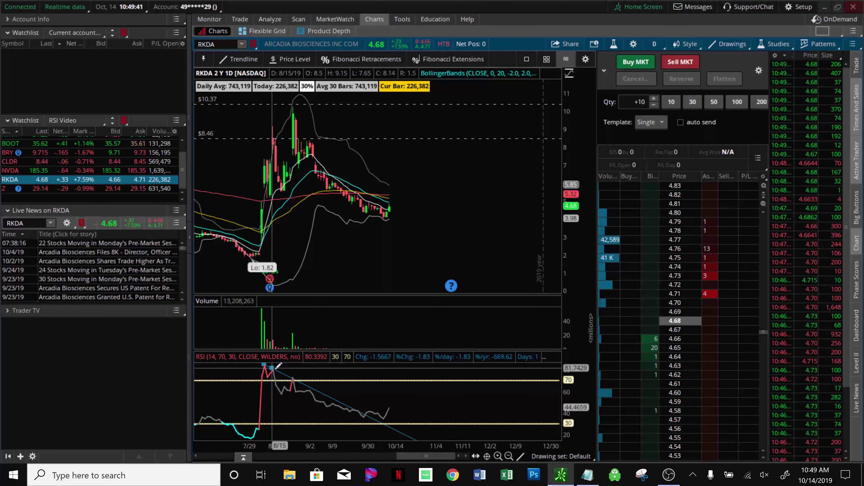
left_click(378, 426)
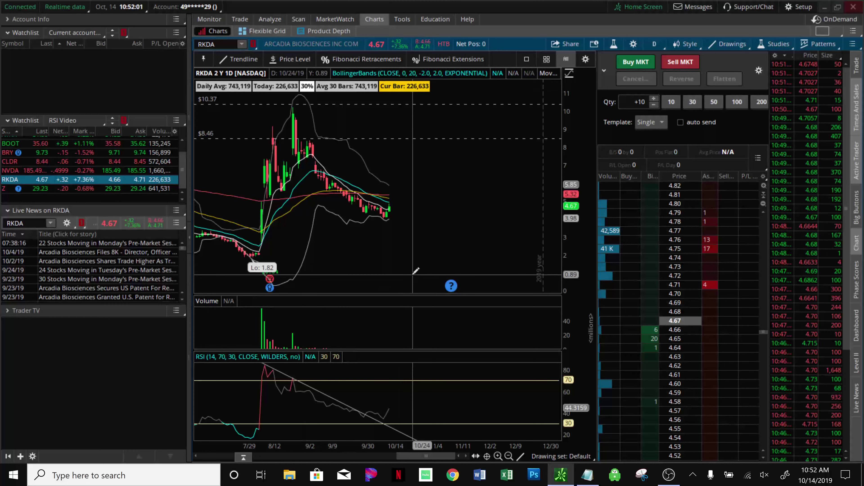
Step: Load Z and draw trendlines along its lows from mid-August 2019, one ascending on the RSI and one descending on the price
left_click(37, 188)
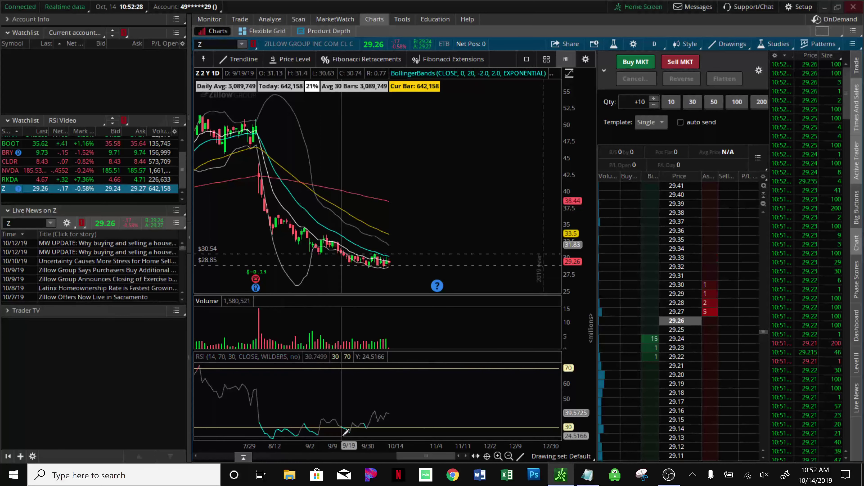
right_click(286, 402)
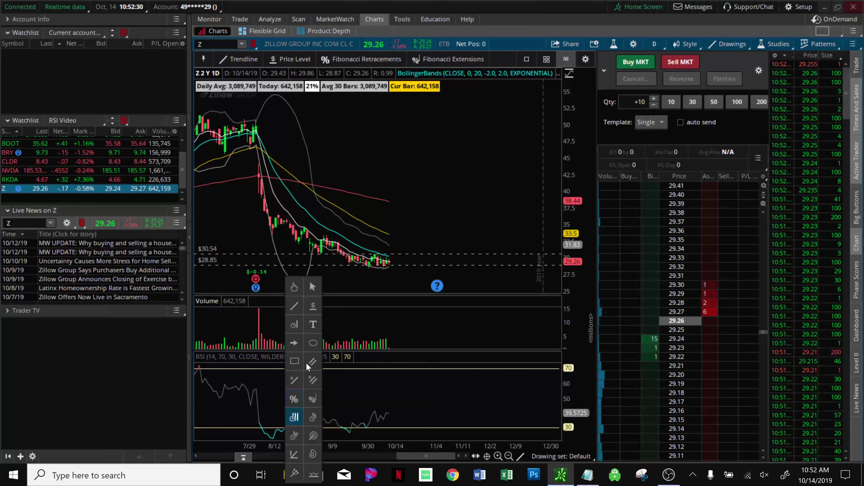
left_click(295, 308)
mouse_move(273, 439)
left_mouse_down()
mouse_move(333, 434)
mouse_move(337, 443)
left_mouse_up()
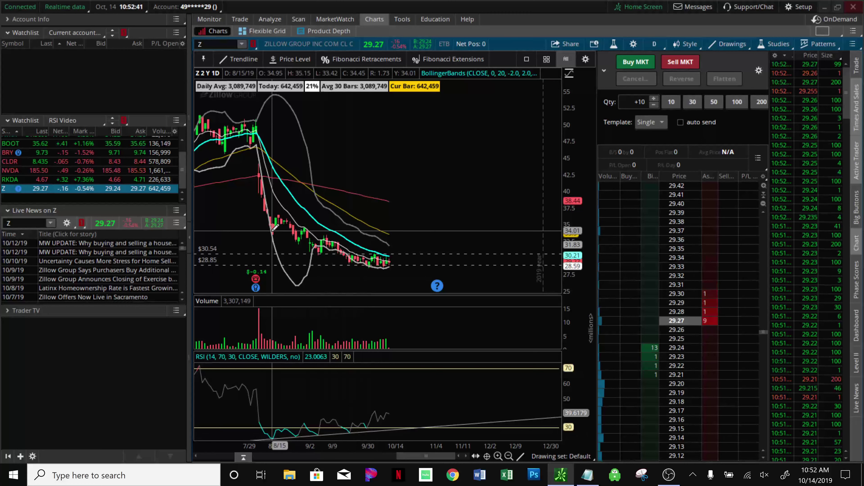
left_click_drag(273, 235, 305, 246)
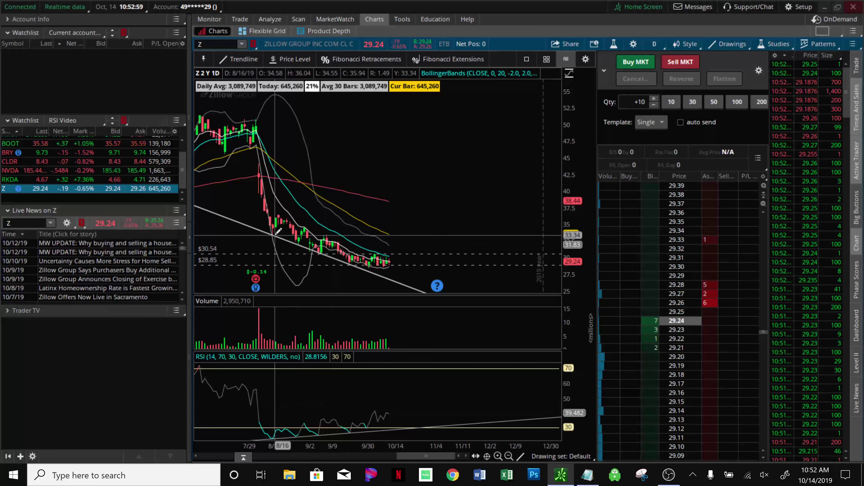
mouse_move(299, 245)
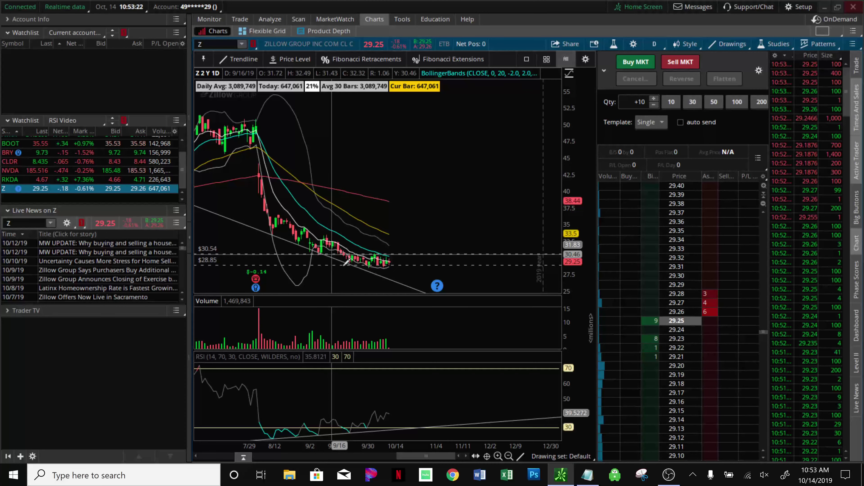
Step: Review Z's price and RSI on the 10 Y : W, 20 D : 1h and 5 D : 1m time frames, then return to 2 Y : 1D
scroll(473, 199, "down", 5)
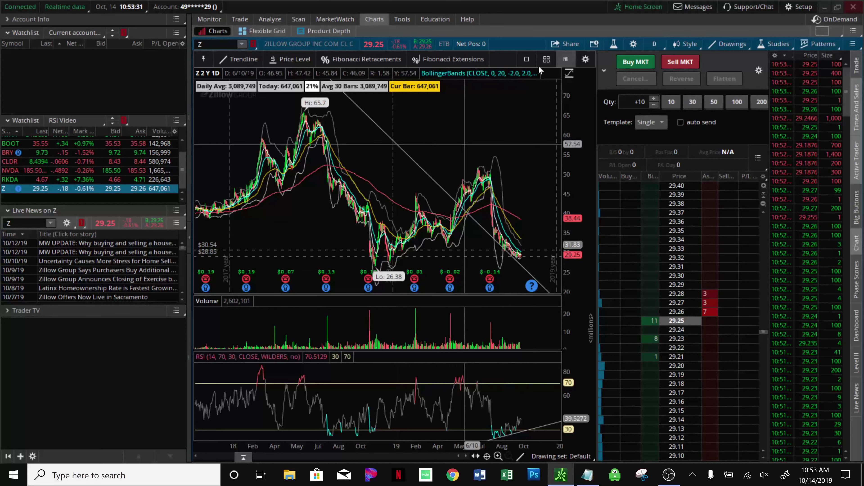
left_click(655, 43)
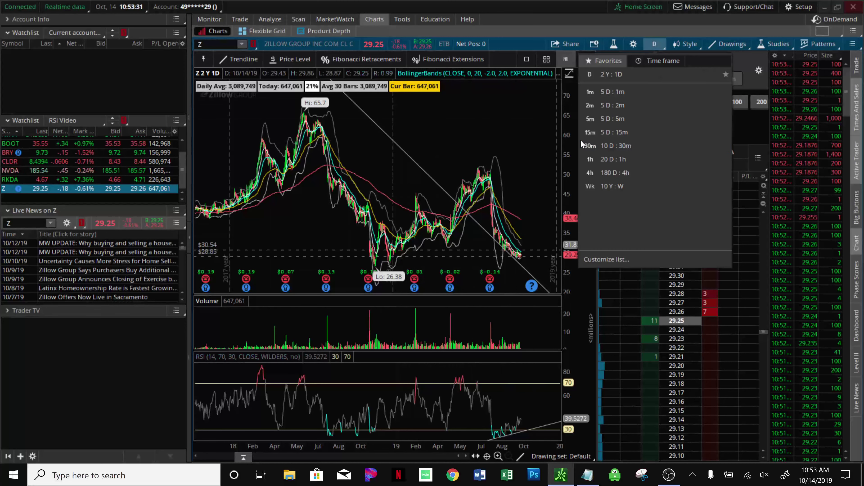
left_click(619, 184)
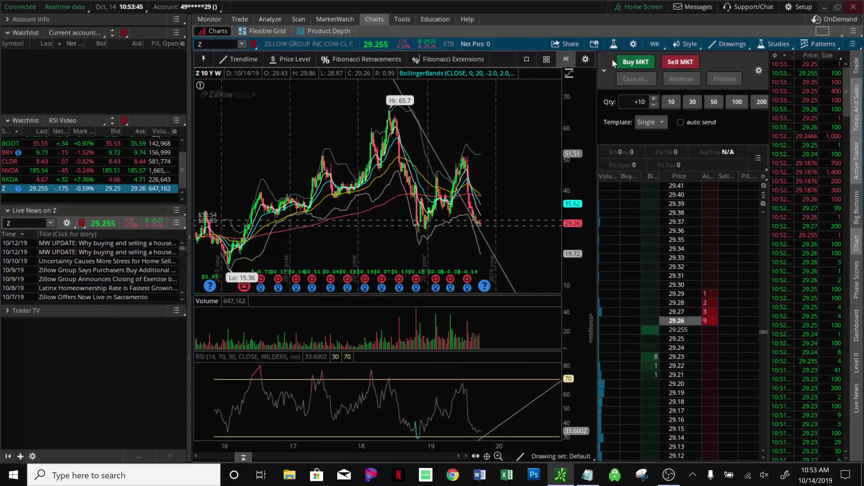
left_click(655, 43)
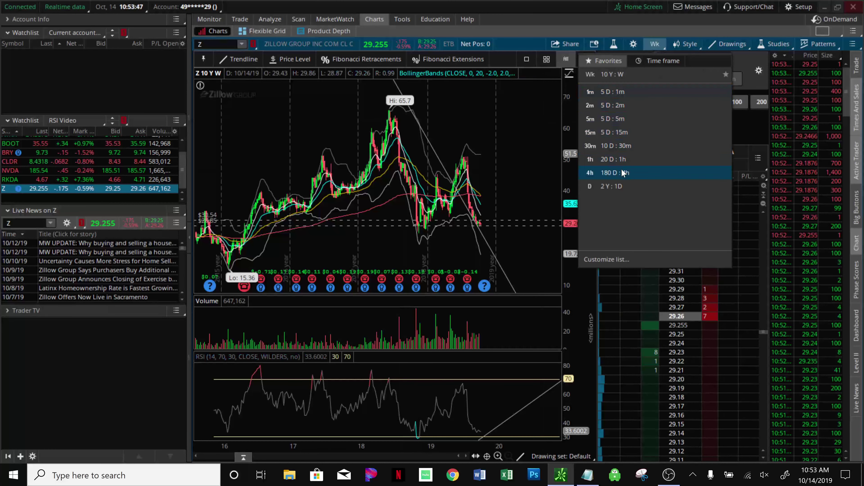
left_click(619, 159)
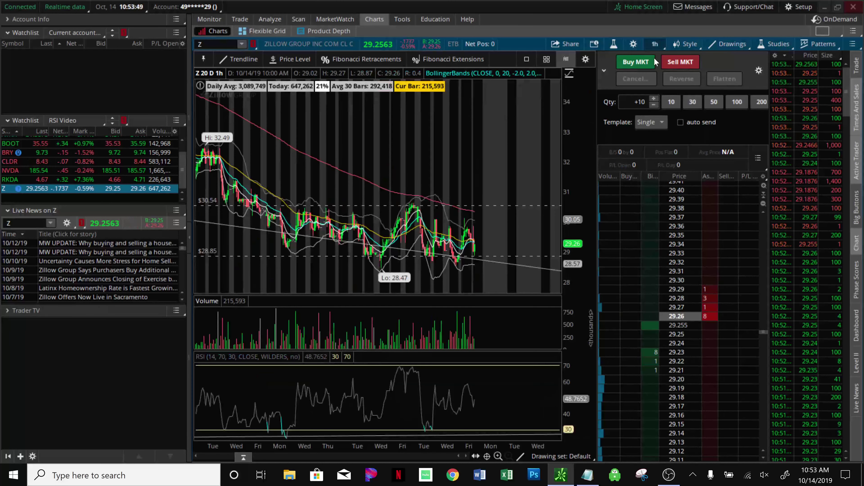
left_click(655, 44)
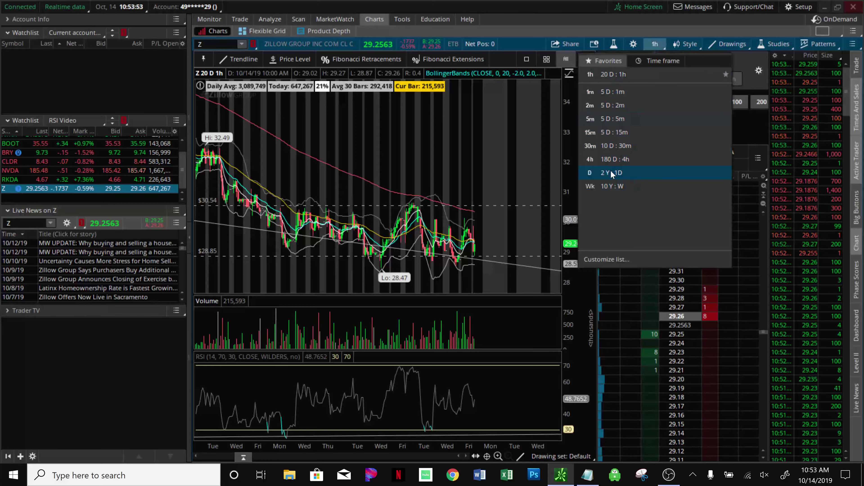
left_click(613, 92)
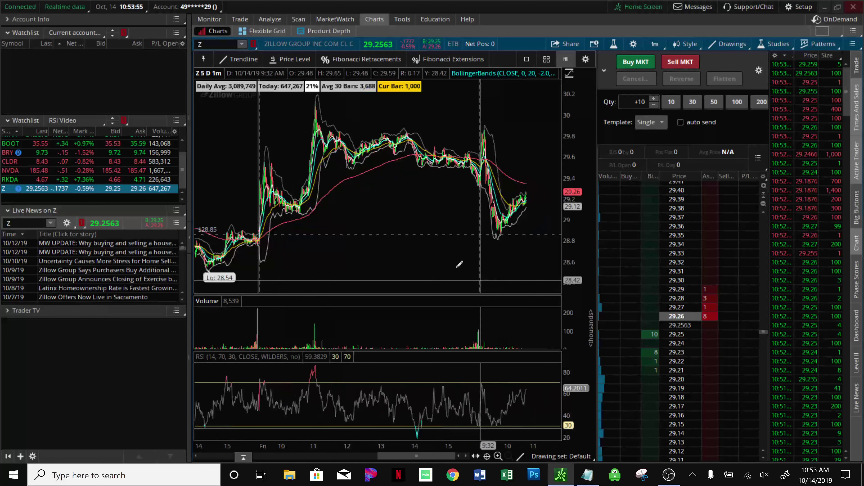
left_click(655, 43)
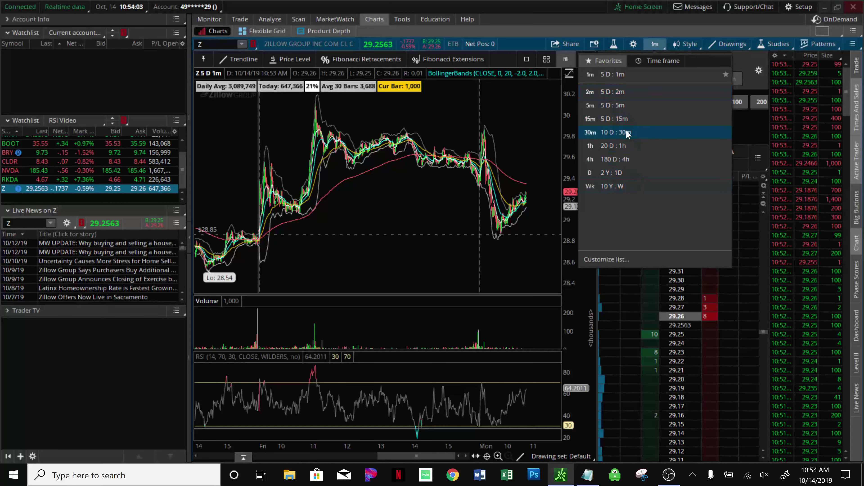
left_click(623, 173)
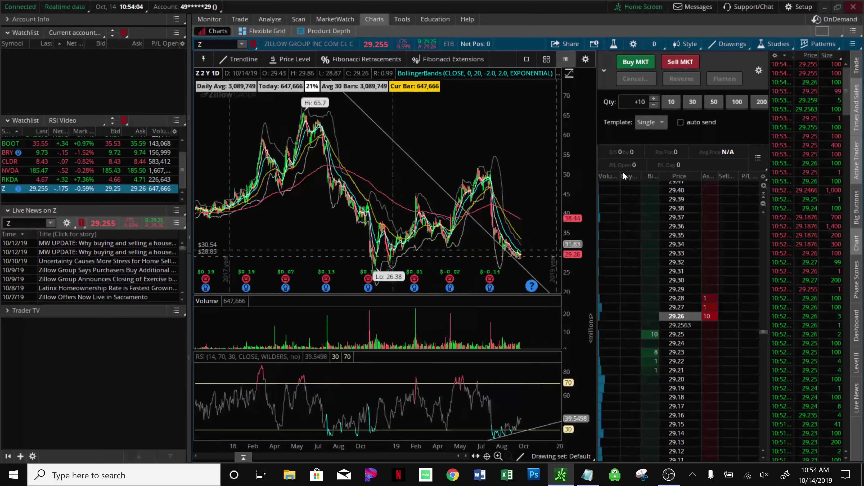
Step: Examine Z's daily price and RSI from August to mid-October 2019, including the latest candles around the $30.54 and $28.85 price levels
left_click_drag(469, 224, 561, 227)
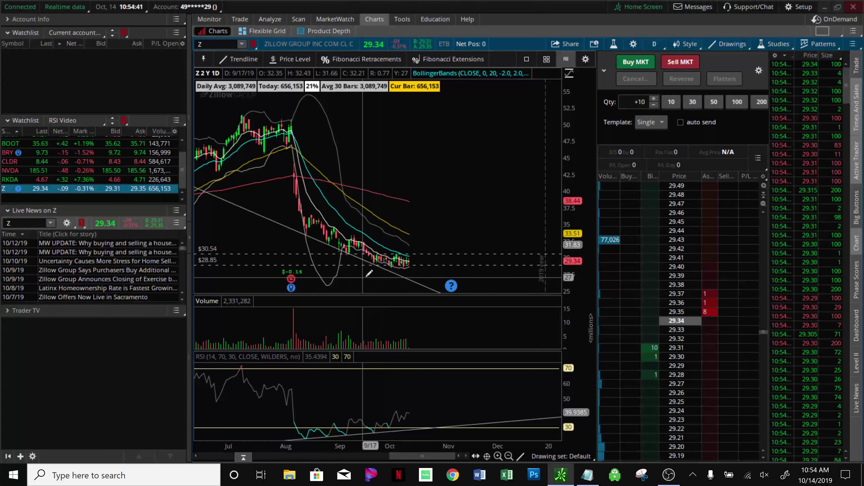
left_click_drag(362, 267, 453, 266)
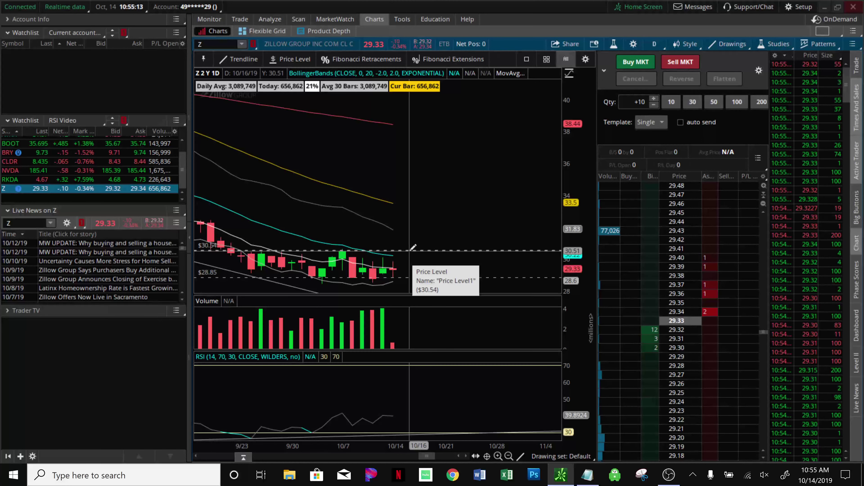
right_click(427, 214)
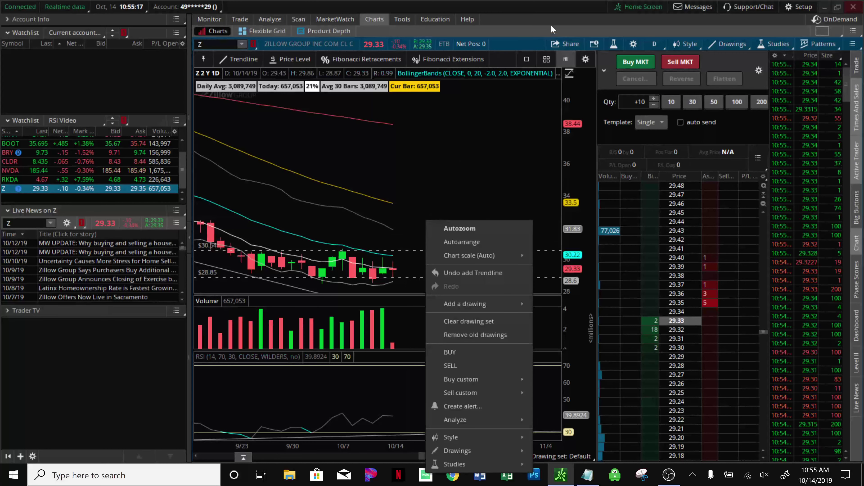
left_click(457, 129)
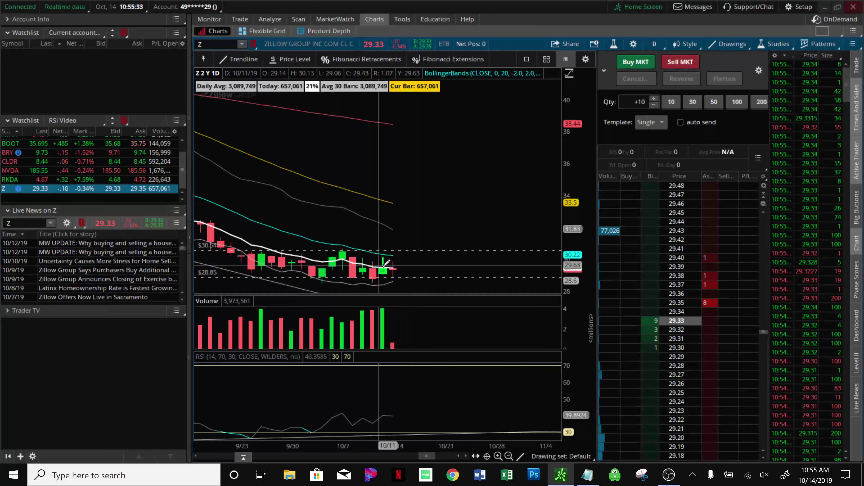
left_click(403, 250)
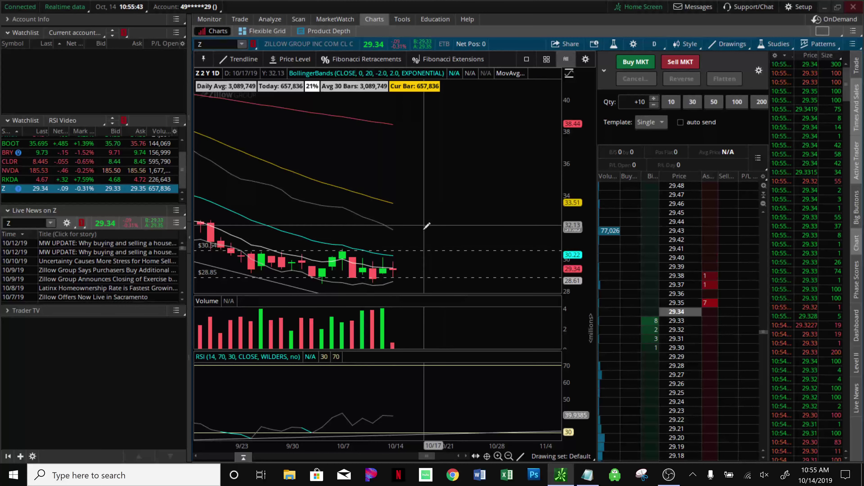
right_click(462, 213)
left_click(462, 225)
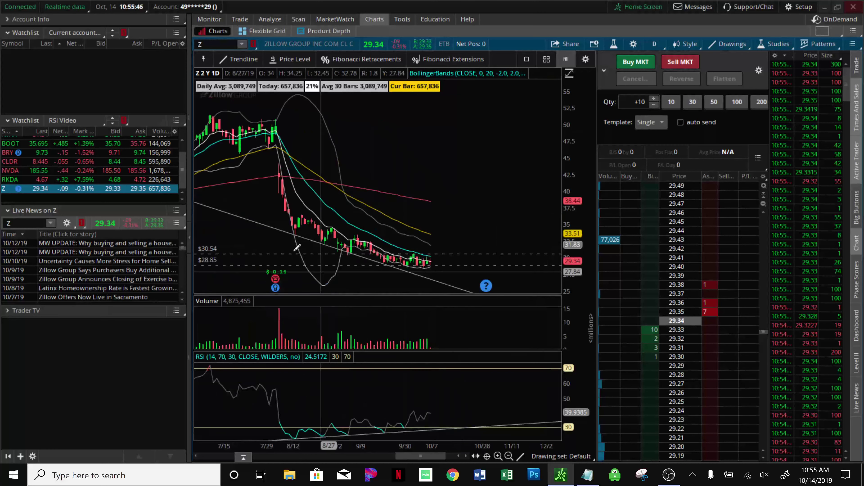
left_click_drag(287, 240, 475, 252)
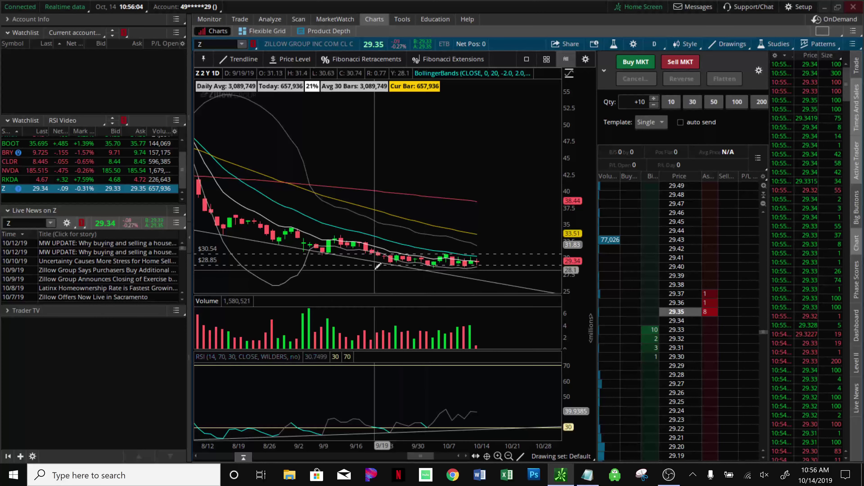
Step: Add a horizontal price level at $33.25 on Z's mid-August 2019 low
scroll(401, 259, "up", 3)
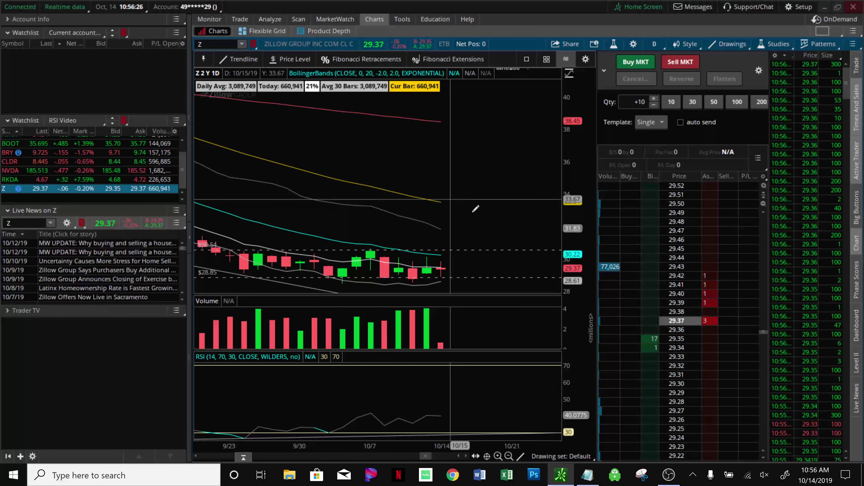
right_click(450, 202)
left_click(453, 231)
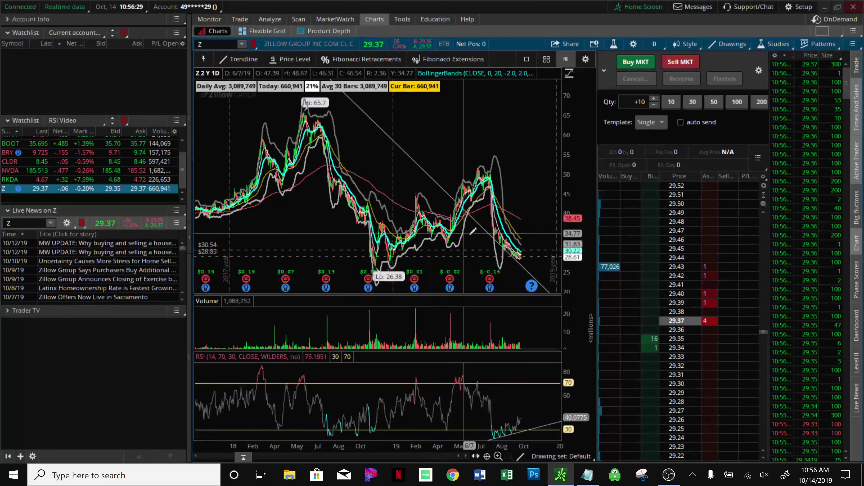
left_click_drag(456, 232, 559, 238)
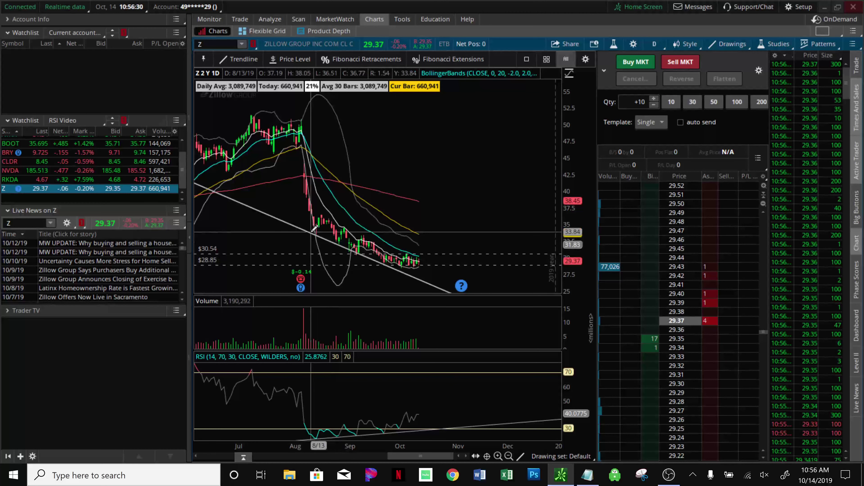
mouse_move(313, 230)
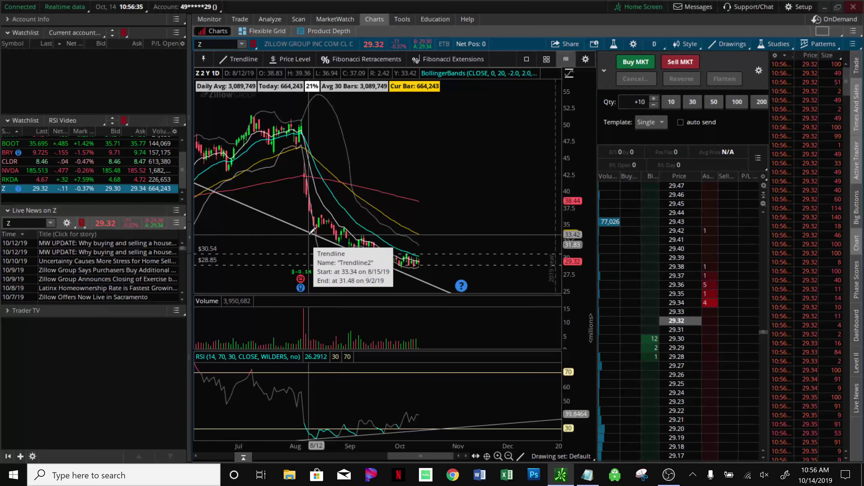
right_click(308, 234)
left_click(338, 268)
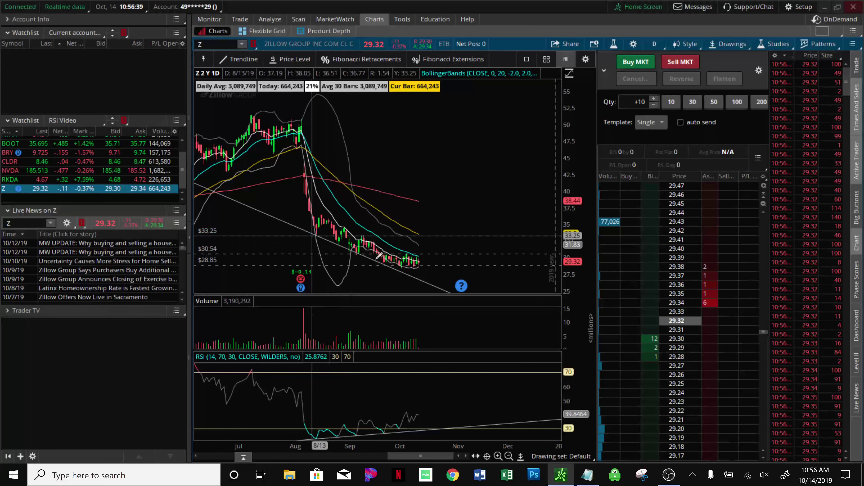
left_click(366, 276)
right_click(474, 273)
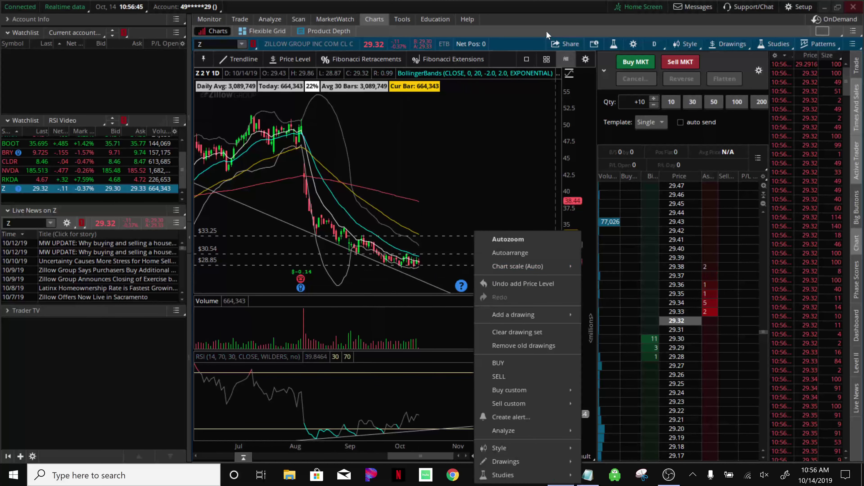
key("Escape")
left_click(399, 273)
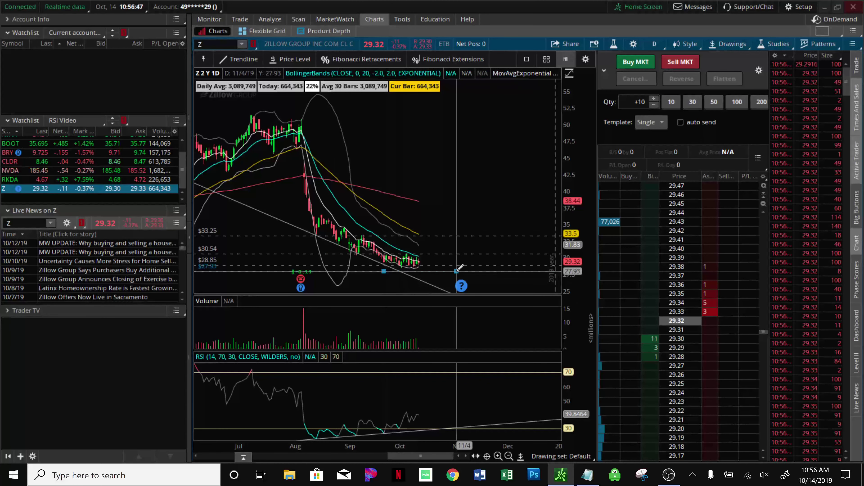
Step: Examine Z's daily price and RSI from August to October 2019 around the $33.25, $30.54 and $28.85 price levels
right_click(455, 269)
left_click(489, 236)
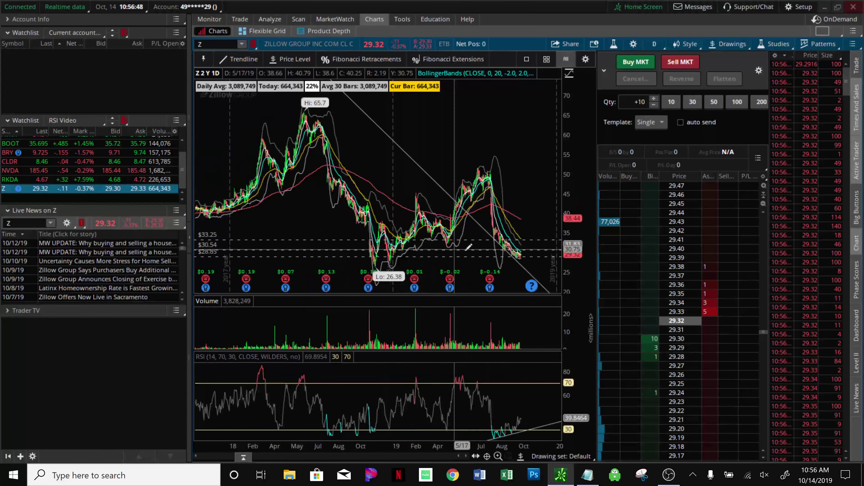
left_click_drag(475, 240, 560, 242)
left_click_drag(343, 263, 458, 264)
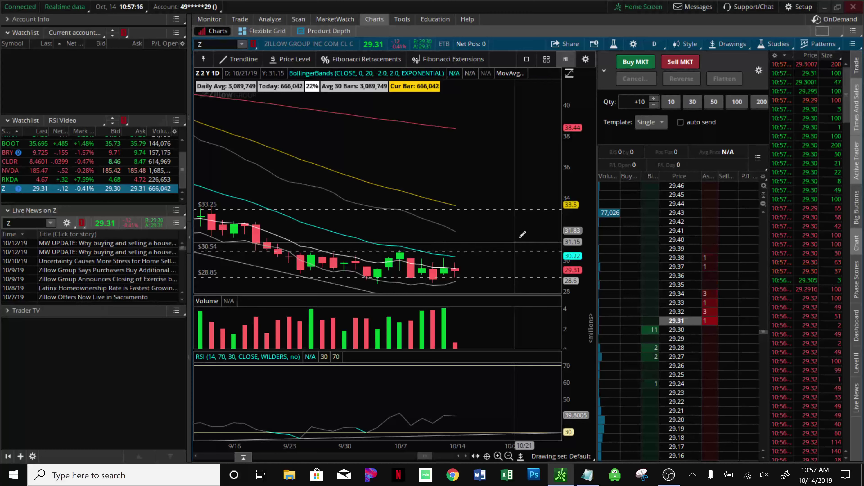
right_click(477, 242)
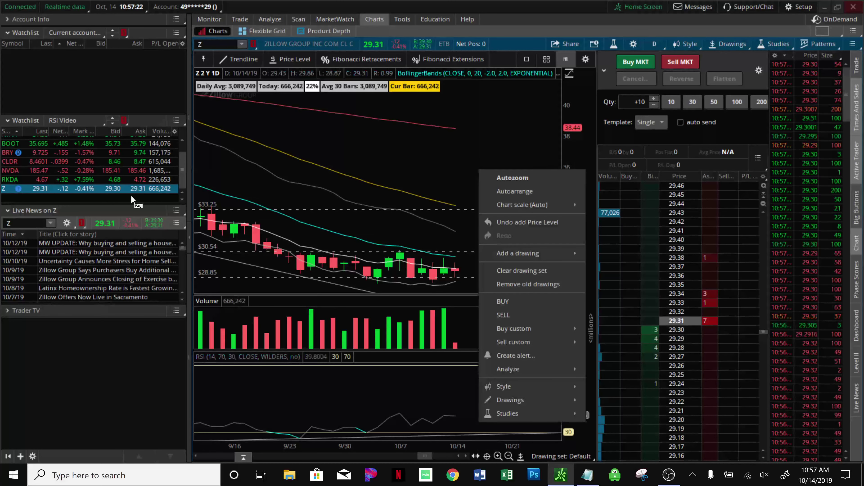
left_click(513, 178)
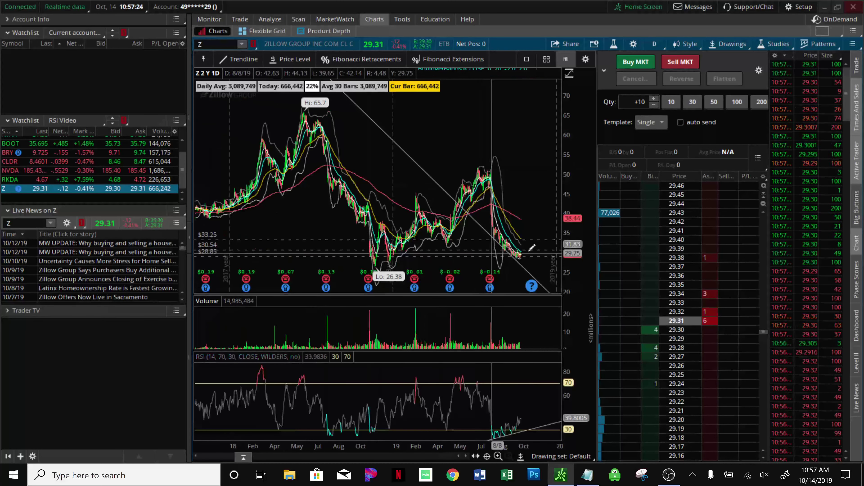
left_click_drag(532, 248, 482, 250)
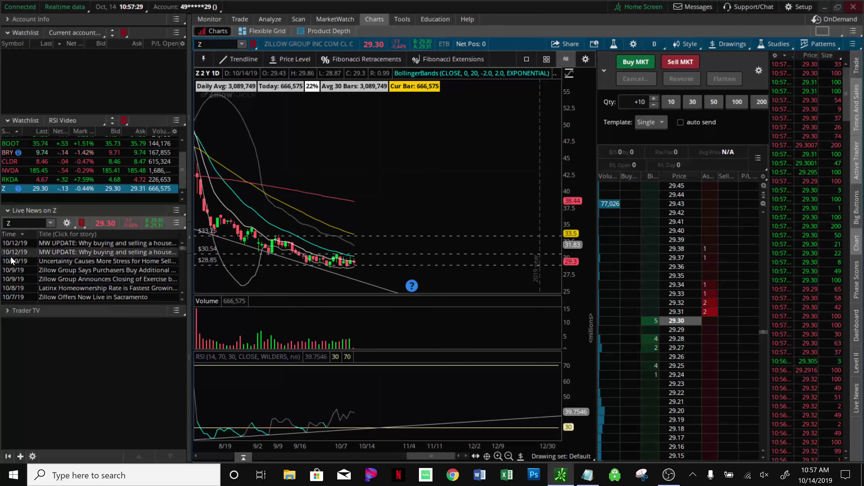
Step: Load /ES from the RSI Video watchlist and fit its full two-year daily range in the chart
scroll(69, 182, "up", 1)
left_click(37, 140)
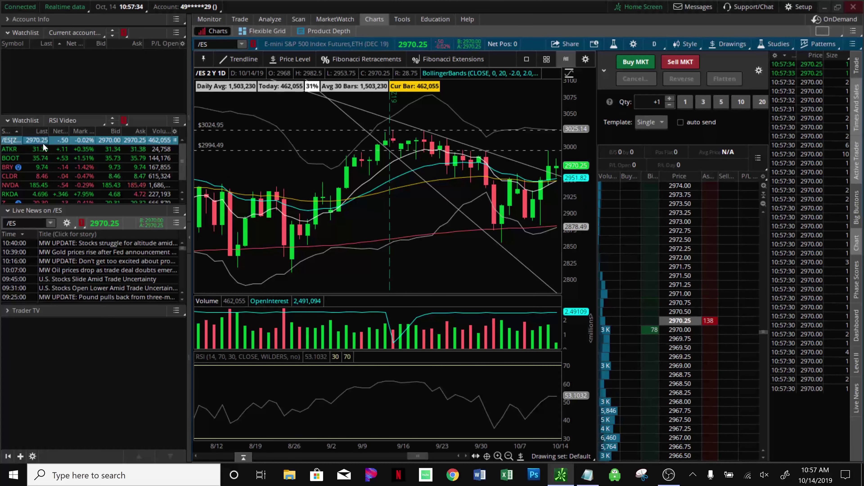
right_click(507, 95)
left_click(536, 104)
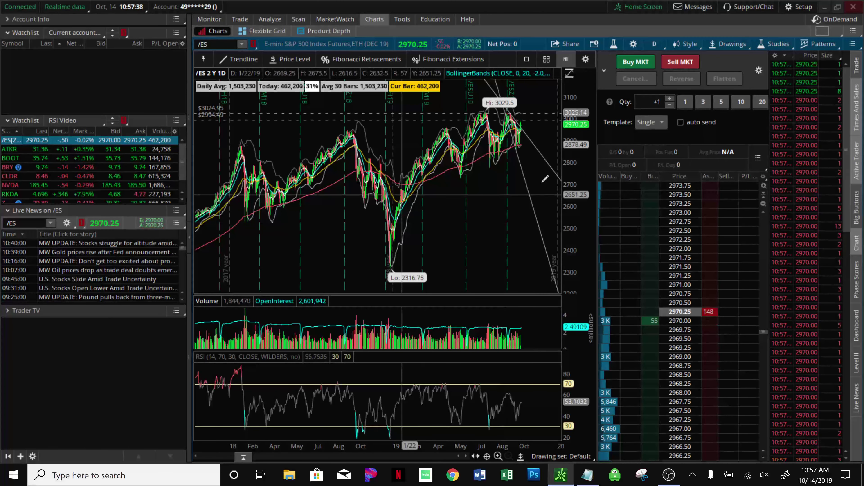
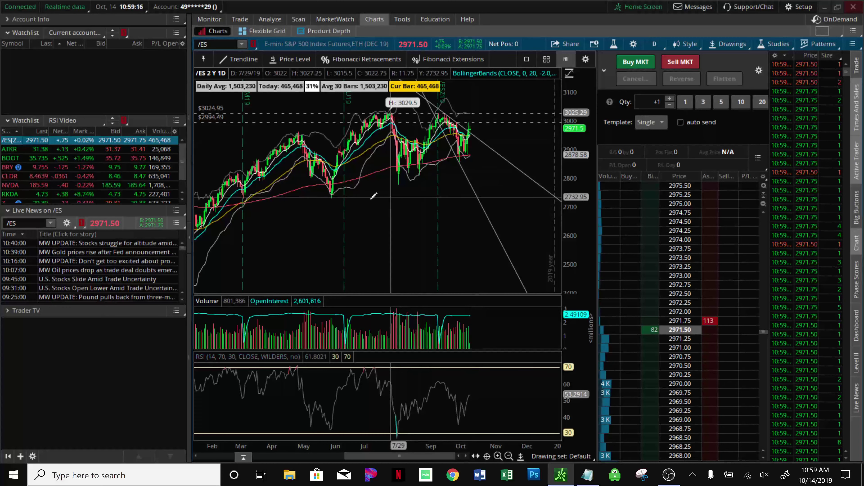
left_click(333, 166)
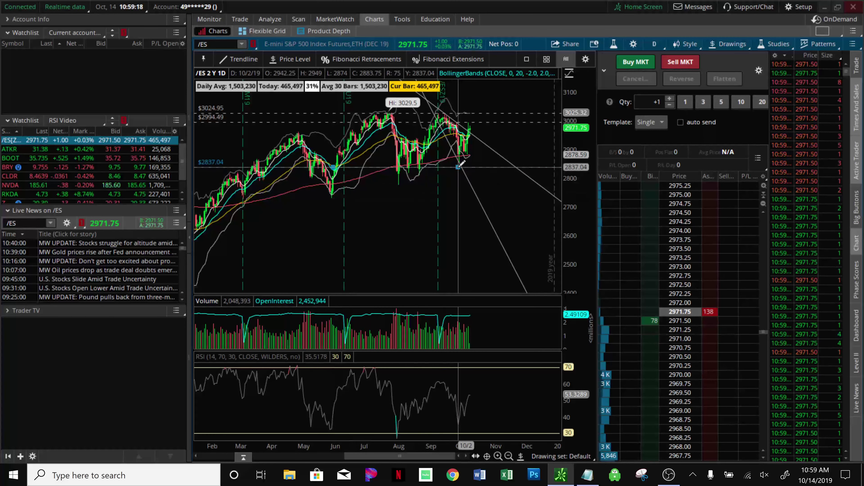
right_click(460, 204)
left_click(488, 212)
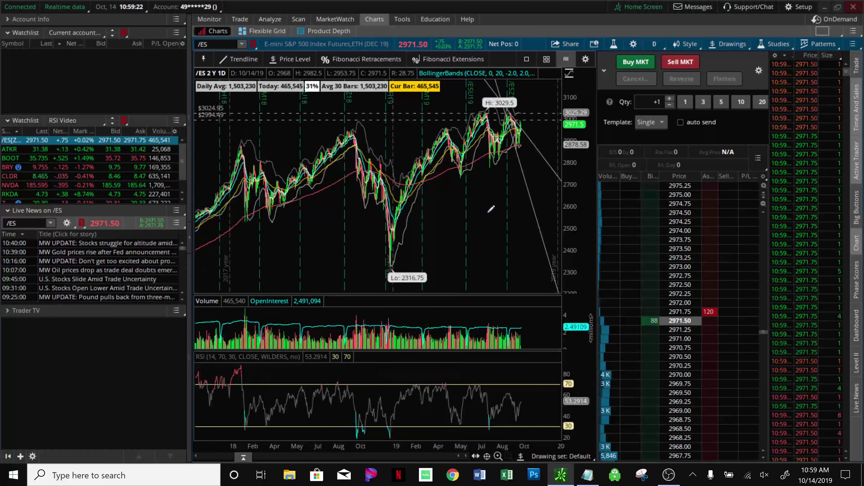
Step: Examine /ES daily price and RSI from May to October 2019, focusing on the July highs and the early August drop
left_click_drag(446, 175, 550, 172)
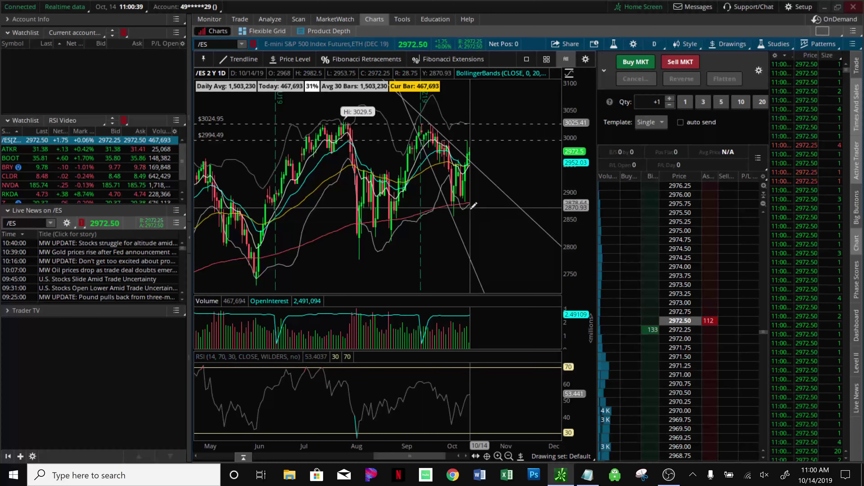
left_click_drag(257, 251, 368, 252)
right_click(369, 252)
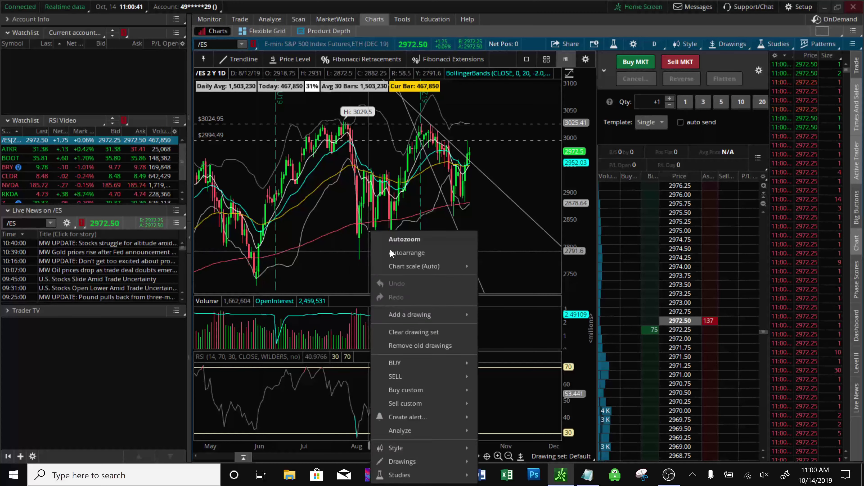
left_click(406, 237)
left_click_drag(476, 179, 559, 172)
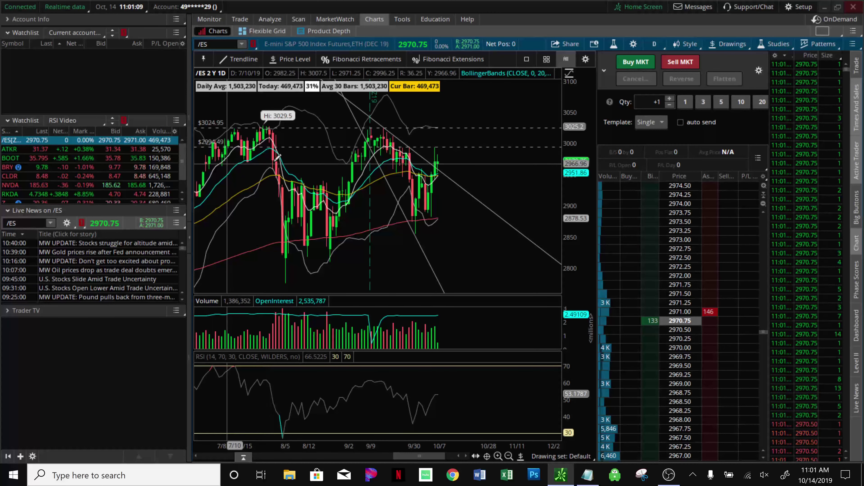
left_click_drag(231, 146, 289, 157)
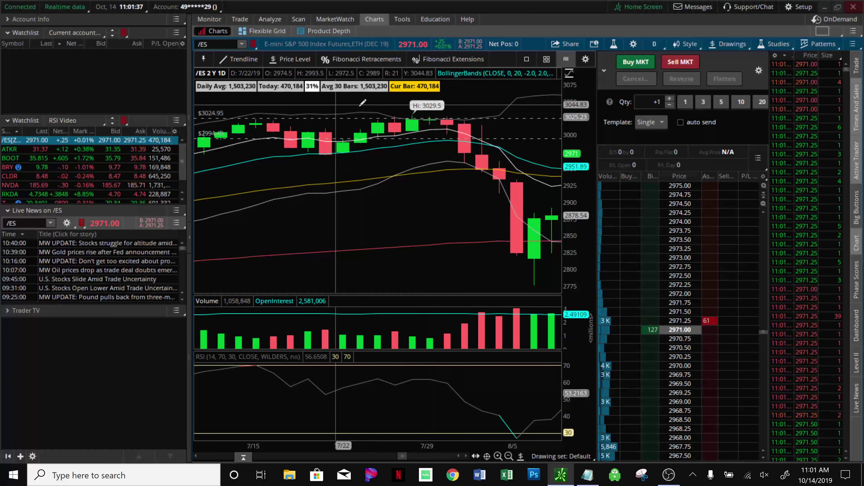
right_click(376, 114)
left_click(384, 118)
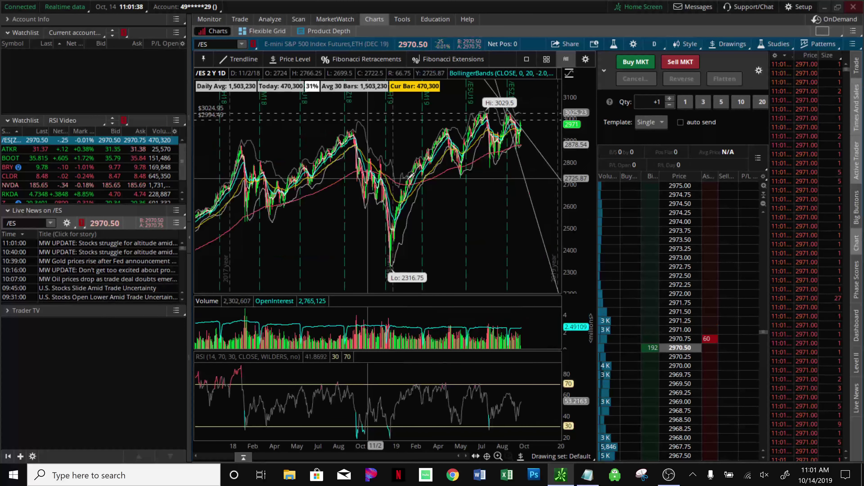
Step: Draw an ascending trendline along the /ES price lows from June 27, 2019 through July 17, 2019
left_click_drag(407, 190, 535, 166)
left_click_drag(360, 147, 461, 136)
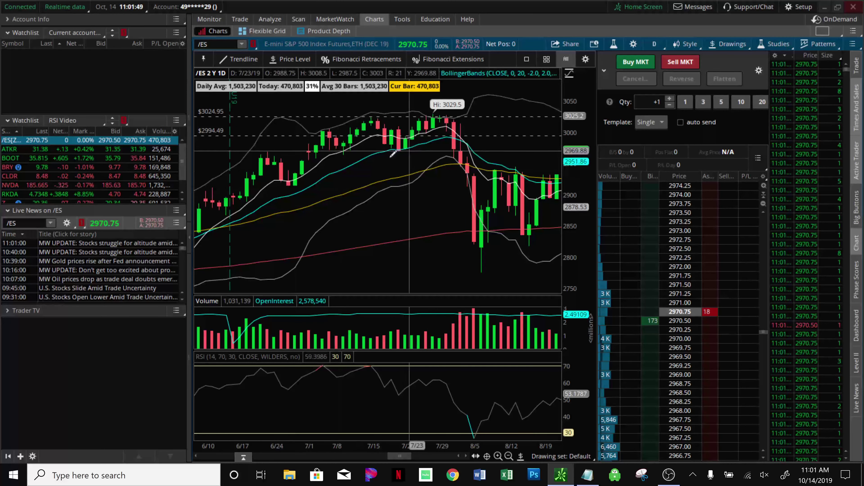
right_click(300, 186)
left_click(306, 217)
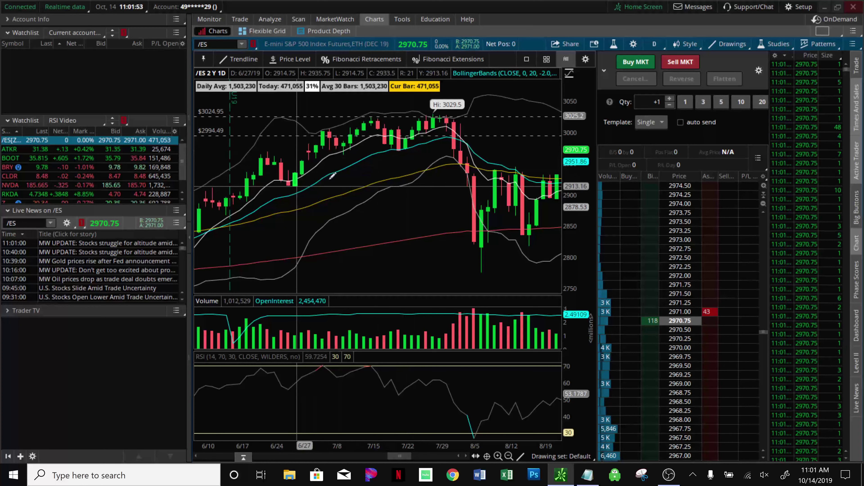
left_click(296, 185)
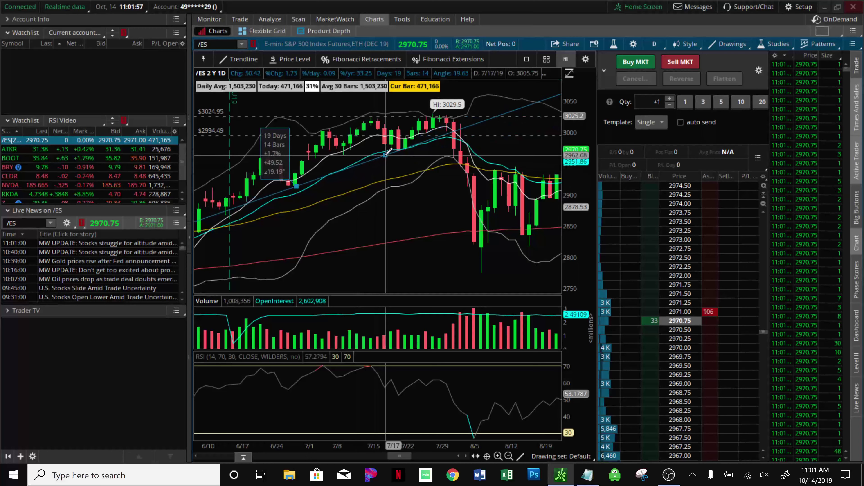
left_click(386, 154)
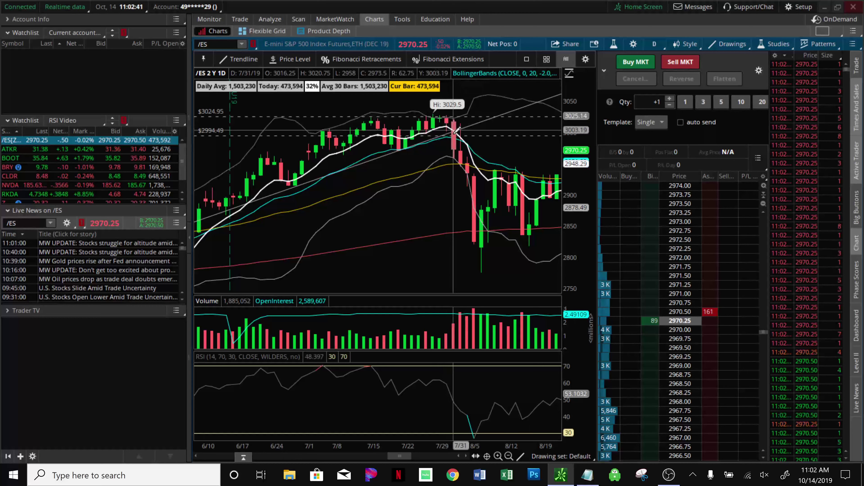
mouse_move(457, 135)
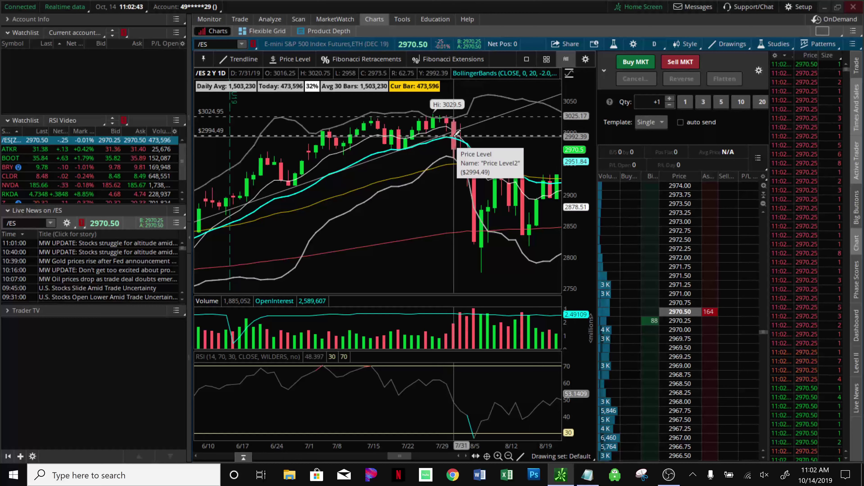